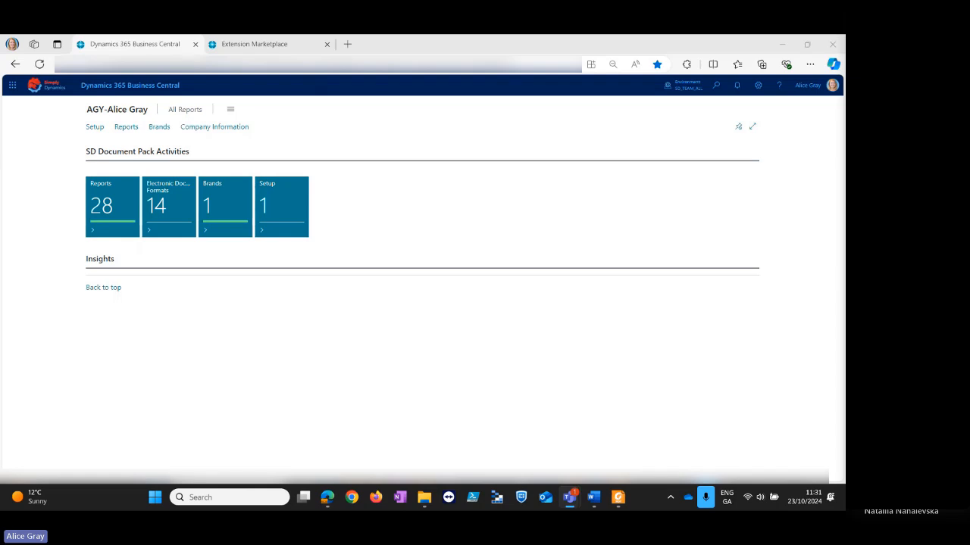
Find the SD Document Pack listing among the Extension Marketplace results for "sd" and return to the Business Central home page.
left_click(215, 47)
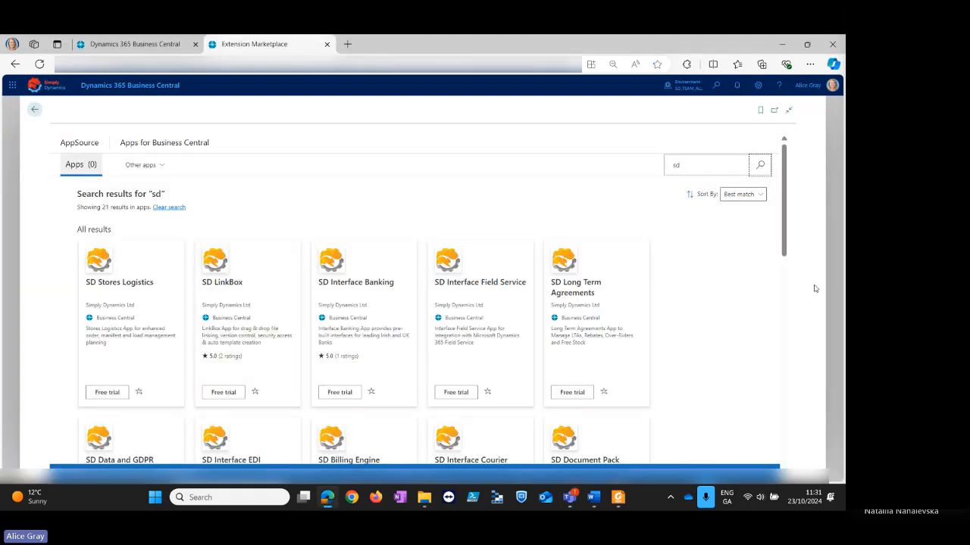
left_click_drag(790, 223, 780, 277)
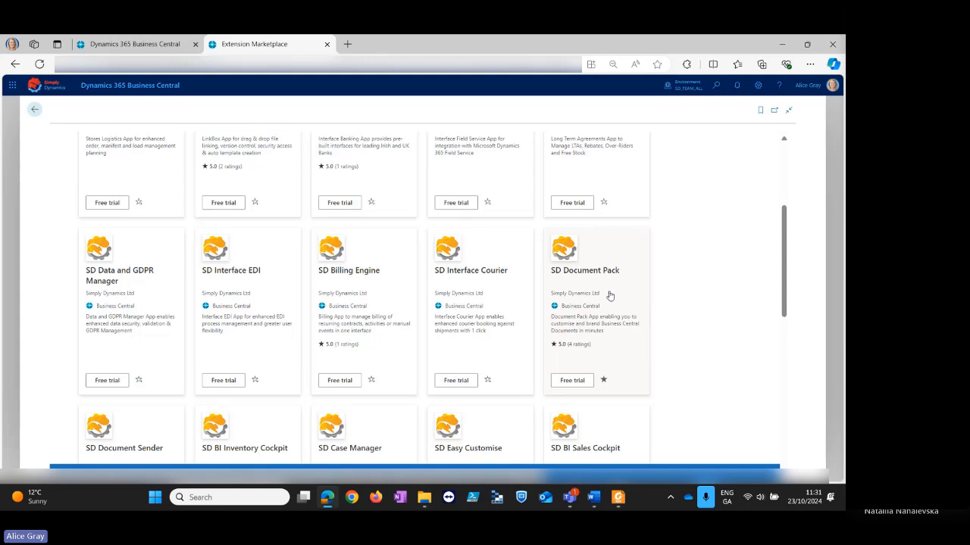
left_click(155, 47)
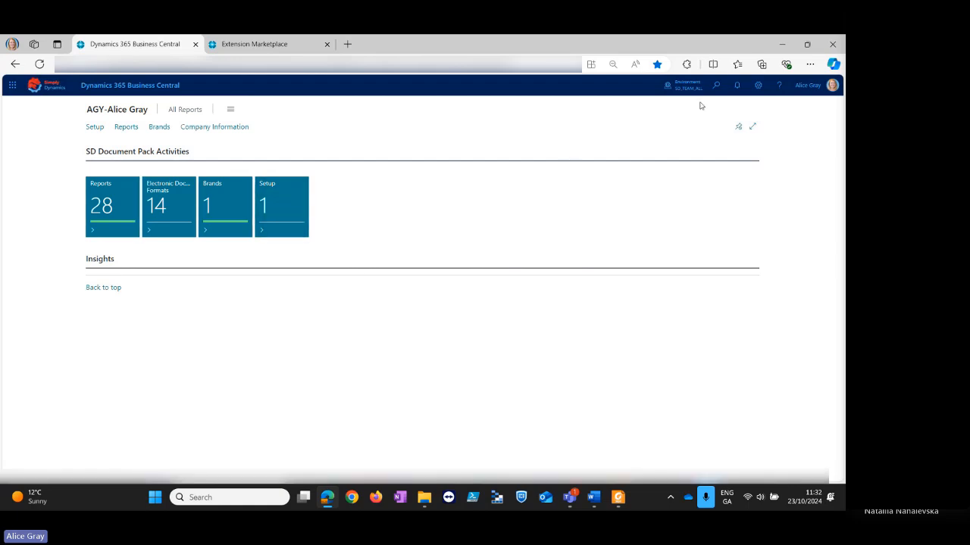
View the product activation details in the SD Document Pack Setup, close them and return to the home page.
left_click(283, 220)
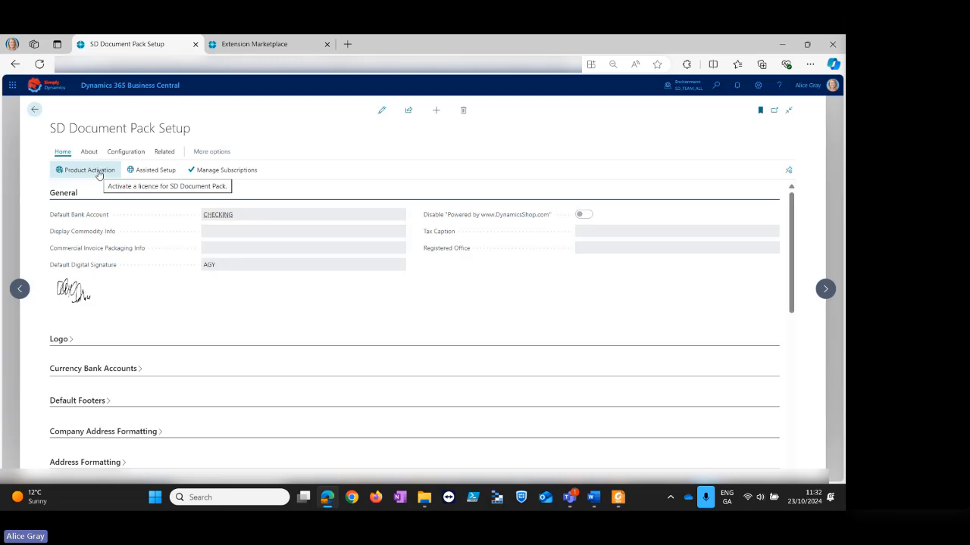
left_click(98, 175)
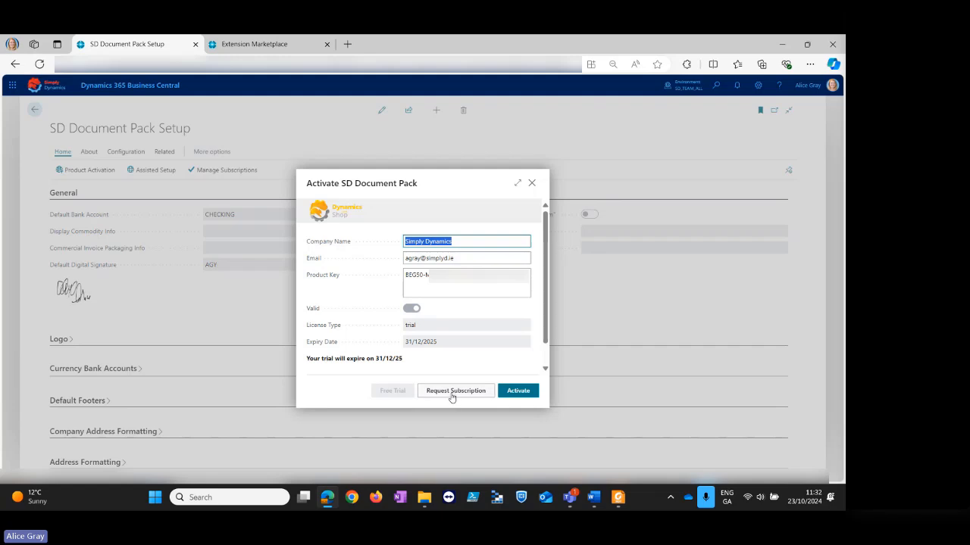
left_click(533, 184)
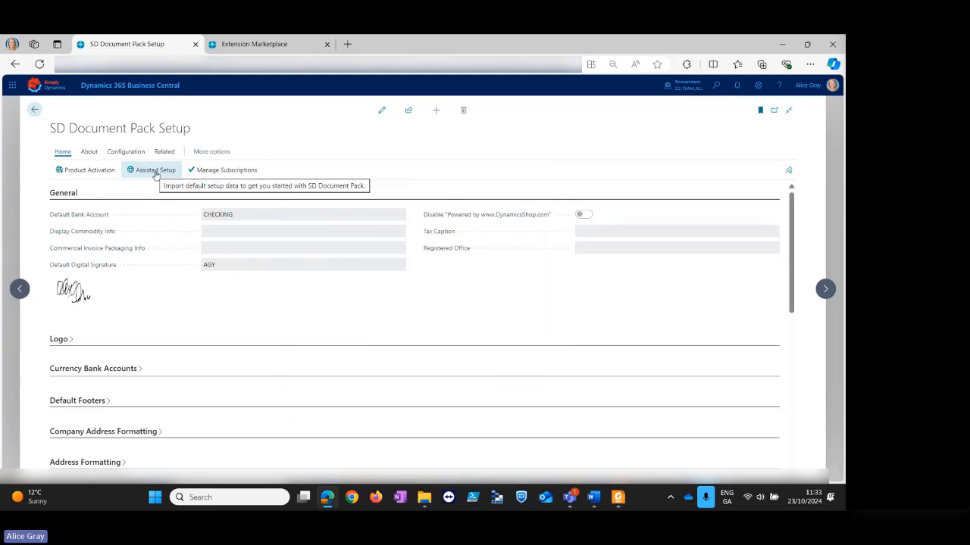
left_click(35, 110)
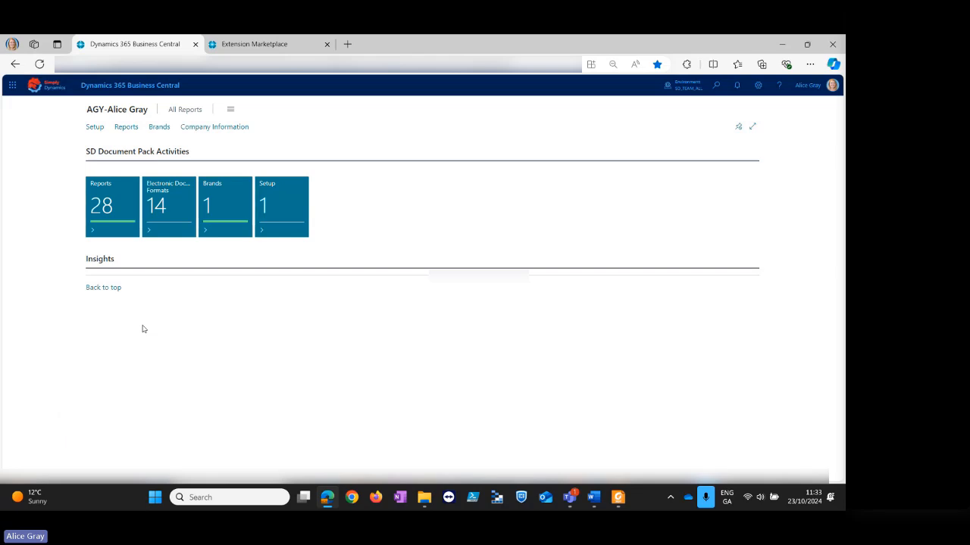
Open the SD Document Pack Reports list and examine the available reports from the first to the last entry.
left_click(113, 215)
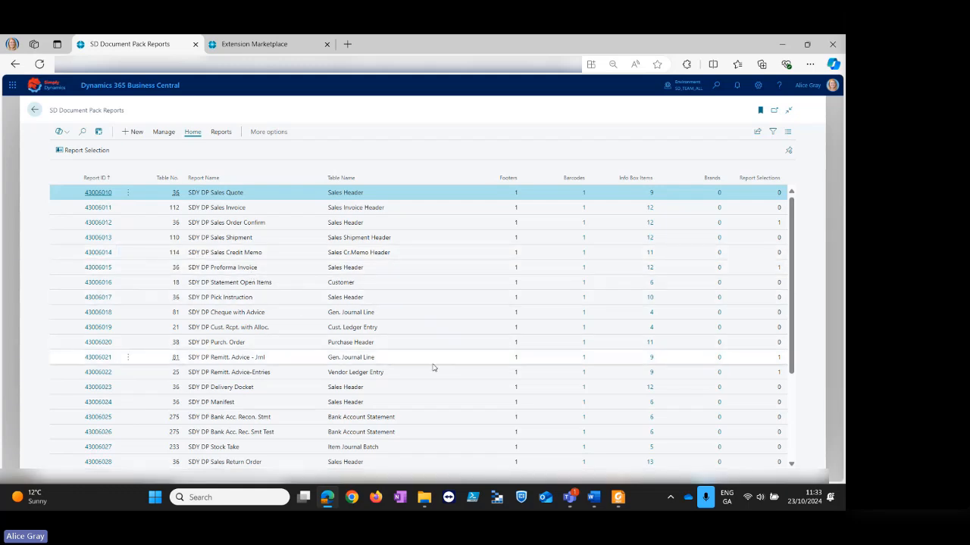
scroll(438, 374, "down", 1)
scroll(442, 378, "down", 2)
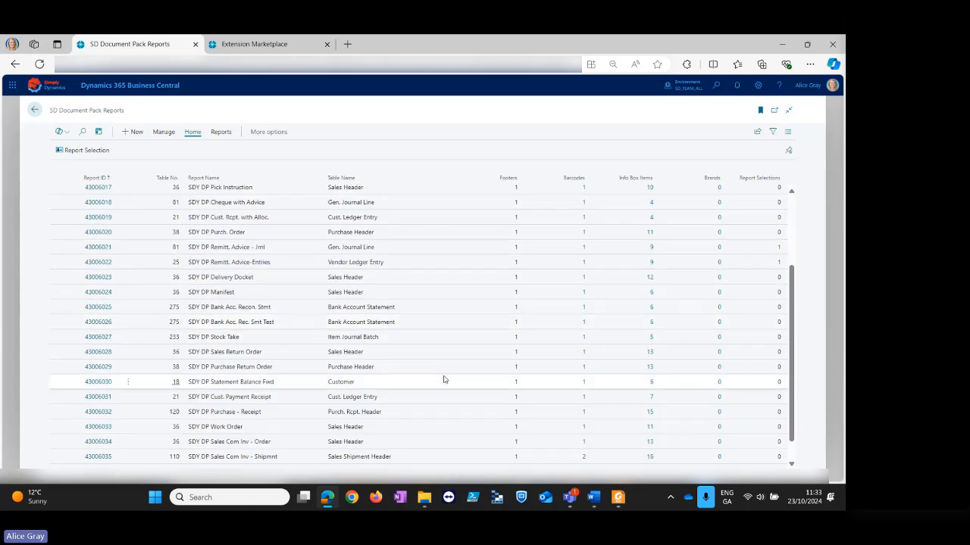
scroll(444, 363, "up", 3)
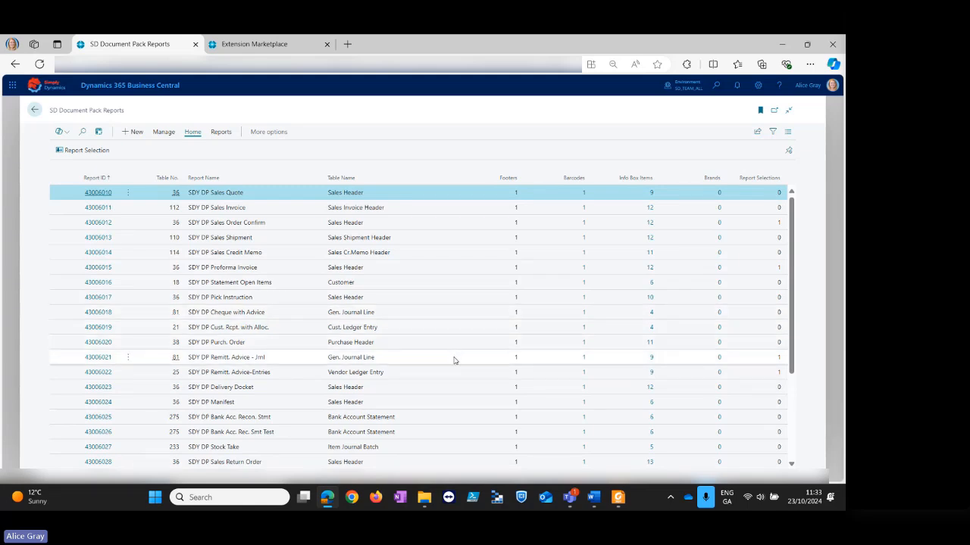
scroll(453, 362, "down", 2)
scroll(455, 364, "down", 1)
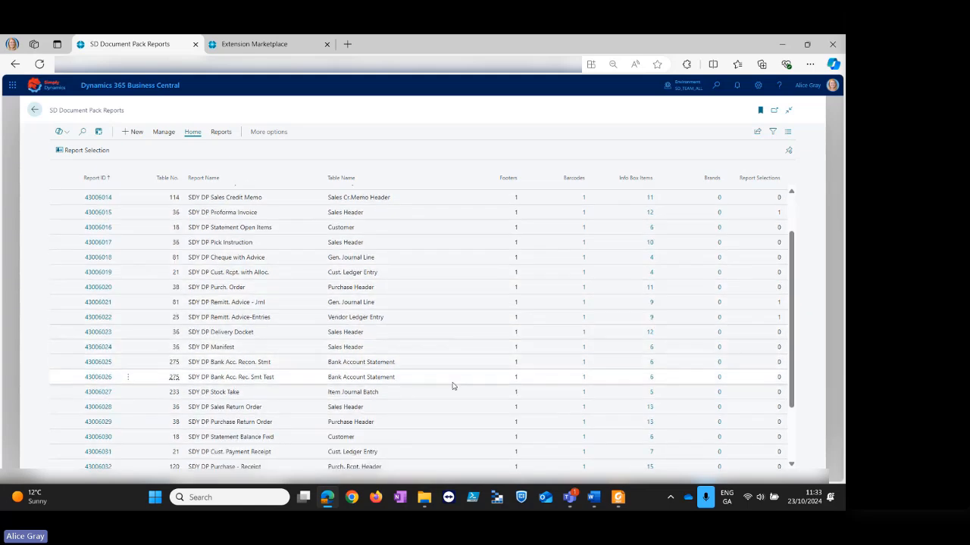
scroll(444, 372, "down", 2)
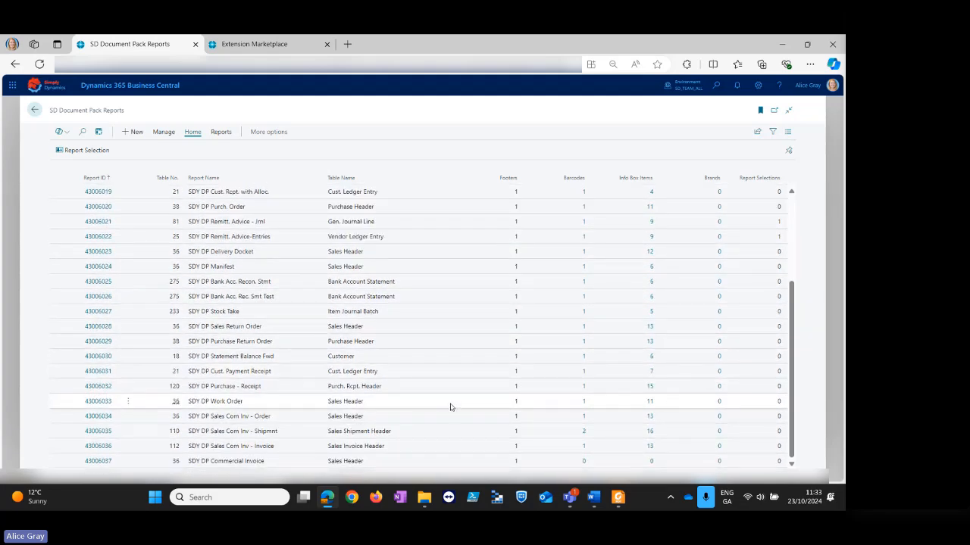
scroll(450, 405, "up", 3)
scroll(450, 406, "up", 2)
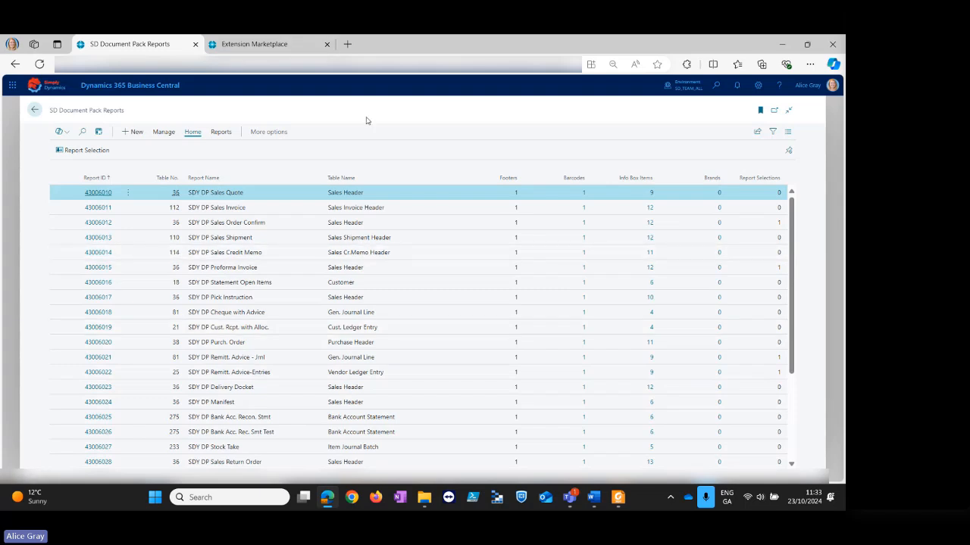
Switch to Foxit PDF Reader and look through the sample quote, sales order, invoice, shipment, statement and purchase order PDFs.
left_click(618, 497)
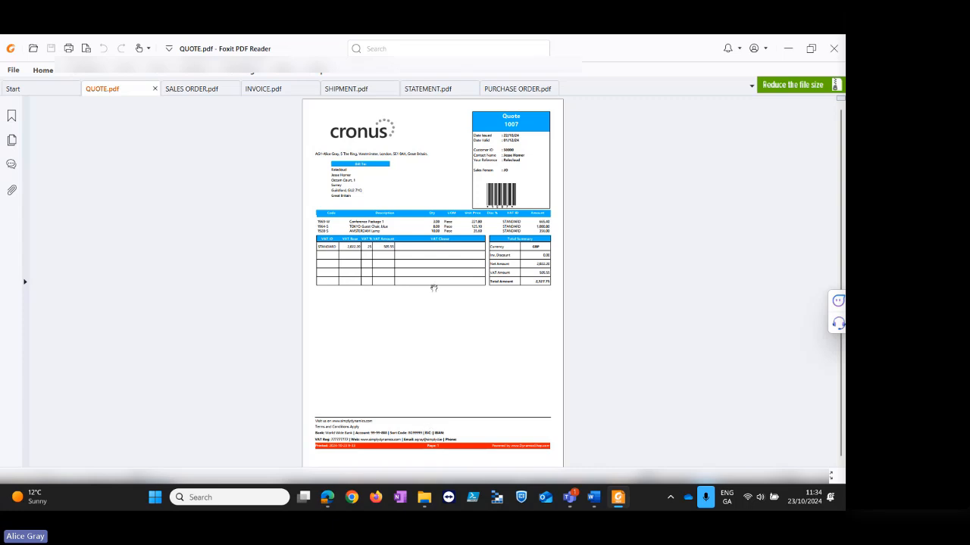
left_click(193, 90)
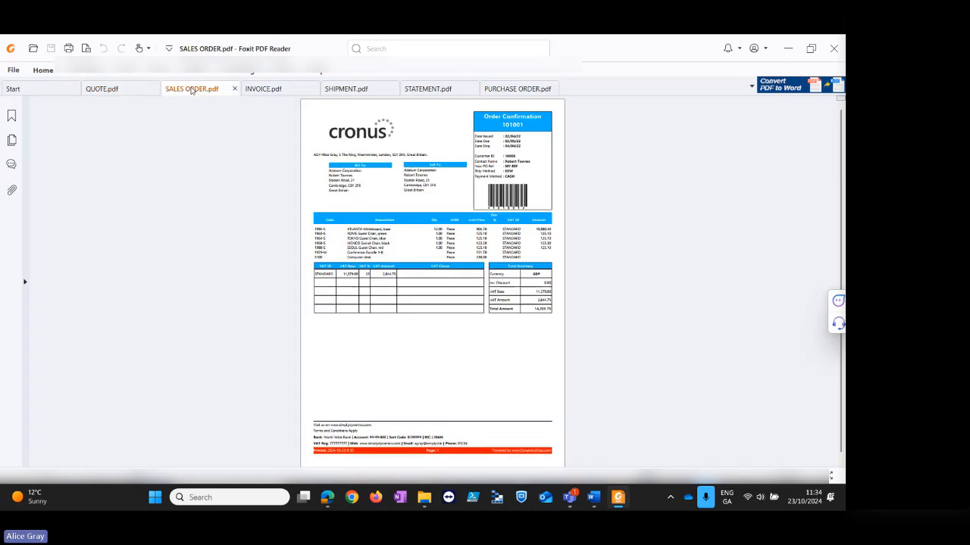
left_click(262, 91)
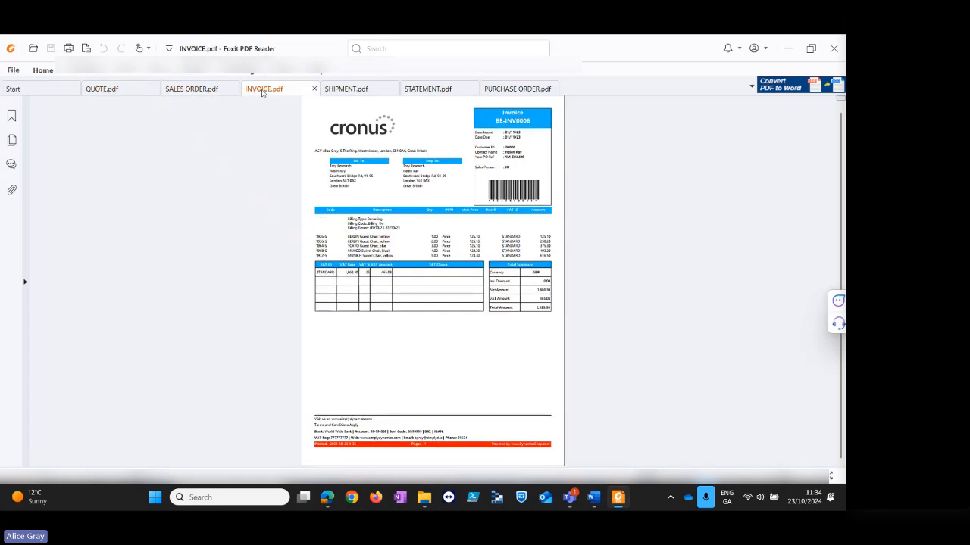
left_click(360, 95)
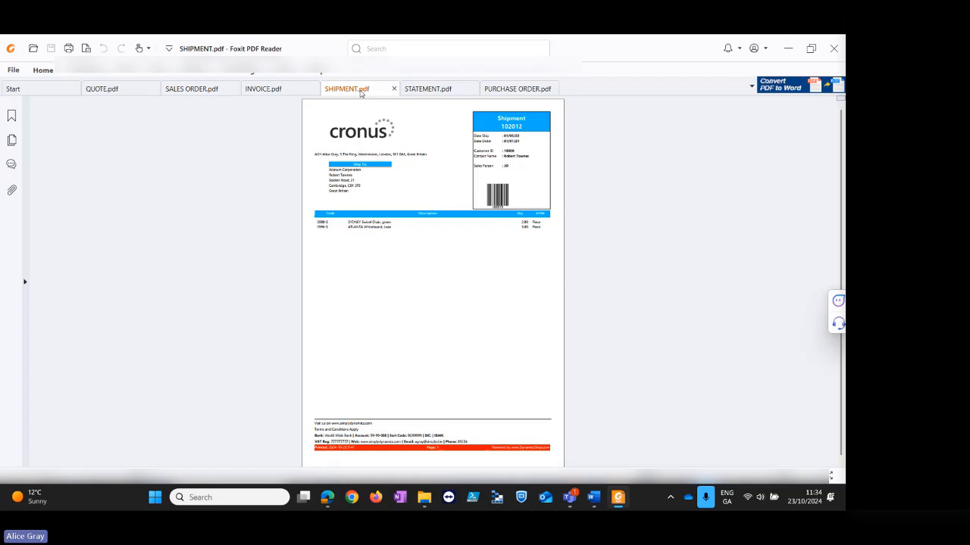
left_click(423, 91)
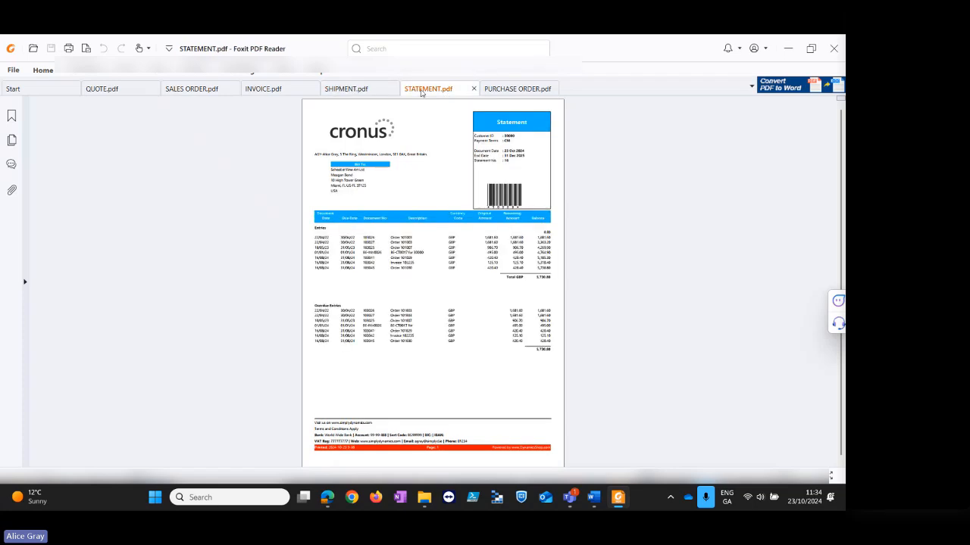
left_click(512, 91)
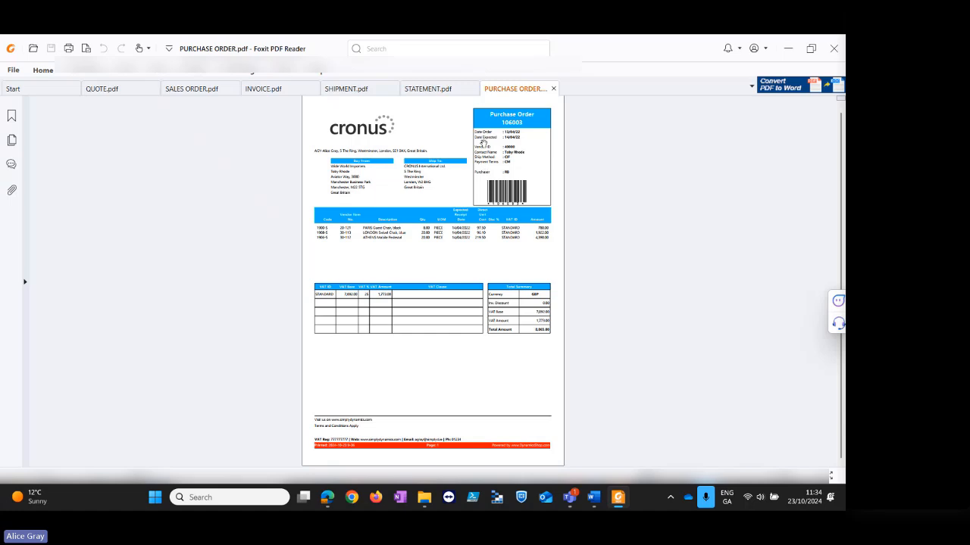
left_click(127, 93)
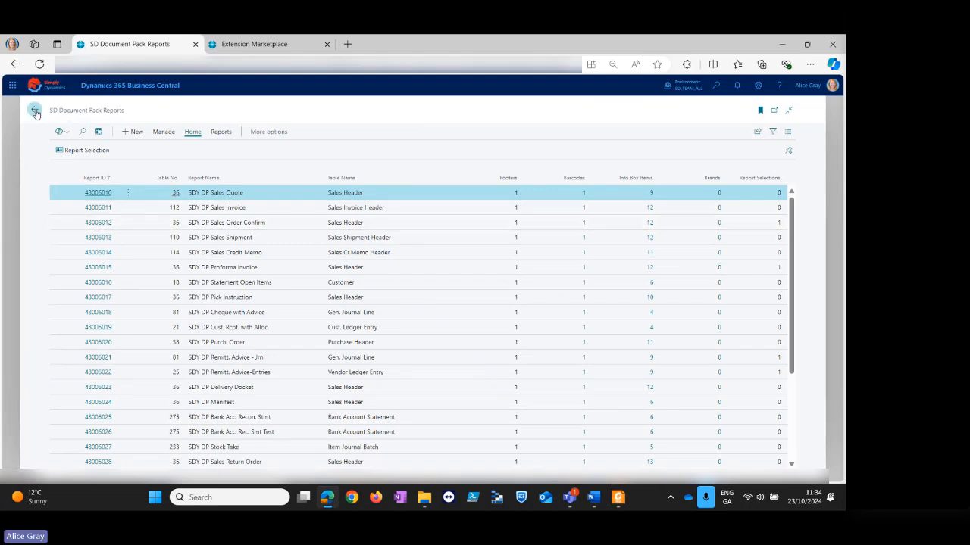
Leave the reports list and open the SD Document Pack Setup page in edit mode.
left_click(34, 110)
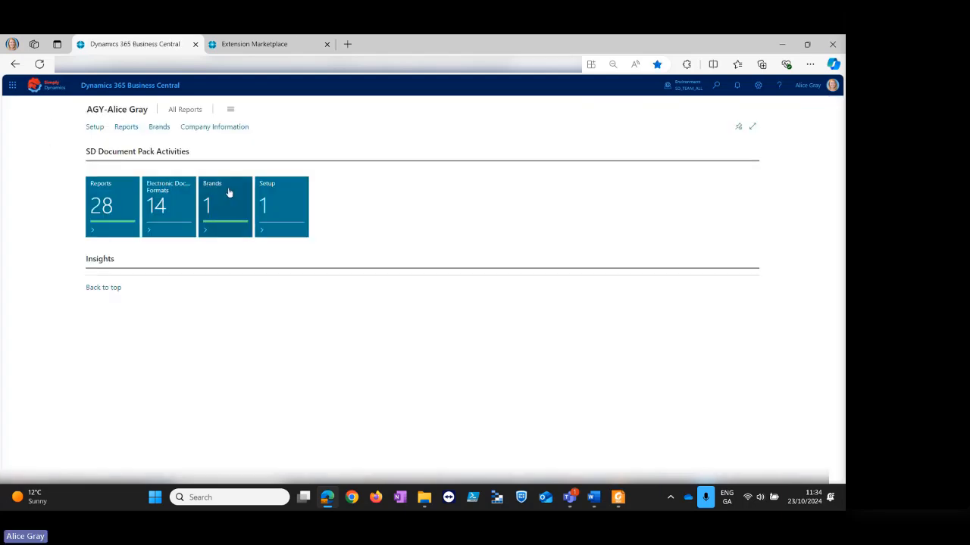
left_click(276, 200)
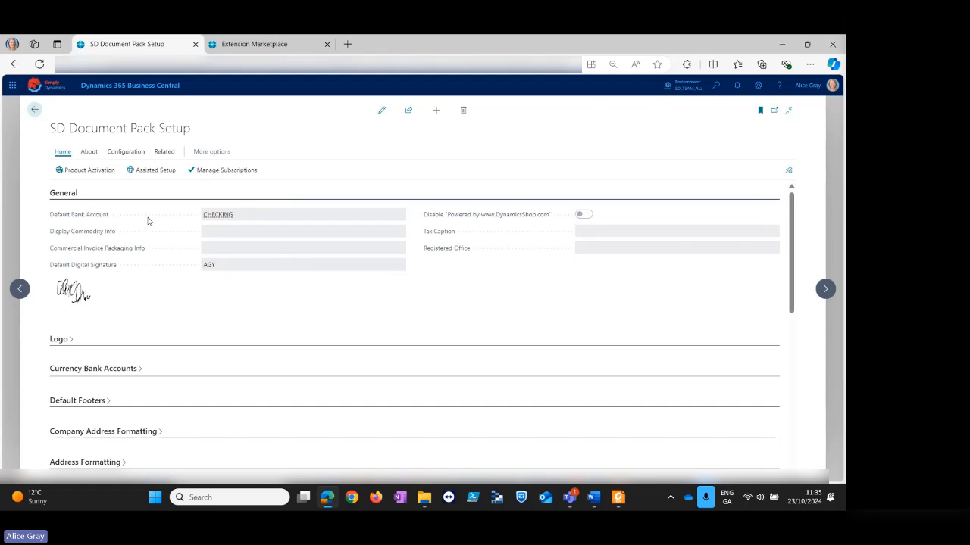
mouse_move(105, 236)
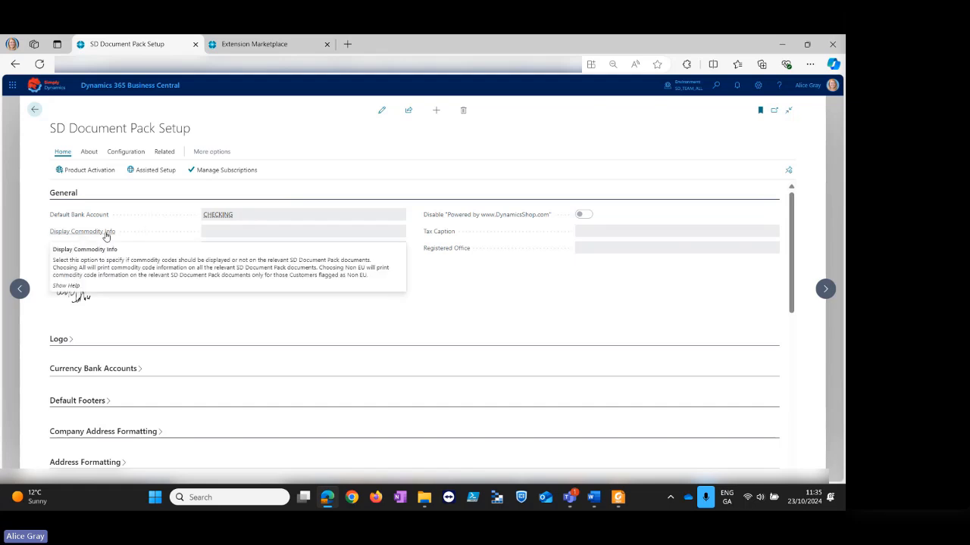
left_click(381, 109)
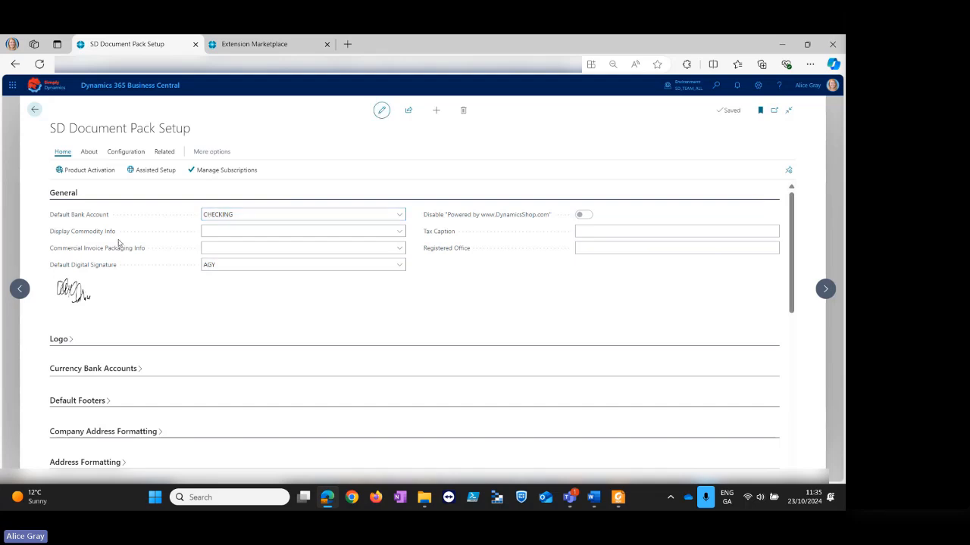
Check the options available for Display Commodity Info without choosing one, and collapse the General section.
left_click(400, 235)
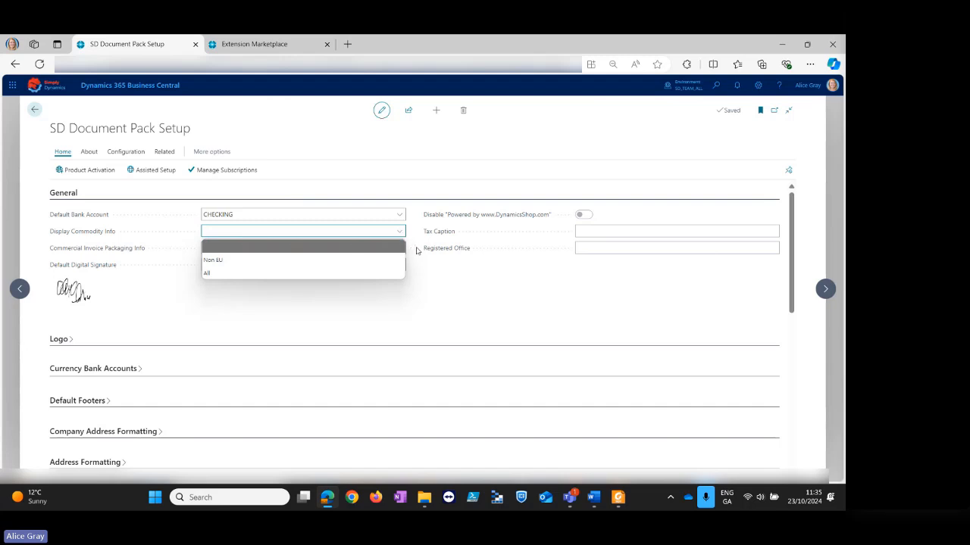
left_click(257, 309)
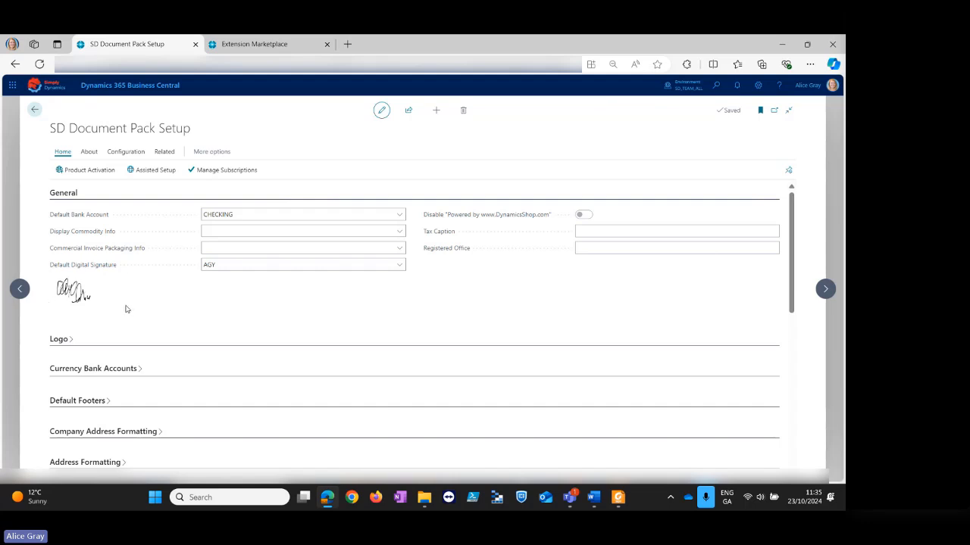
scroll(114, 333, "down", 2)
scroll(102, 244, "up", 2)
left_click(67, 195)
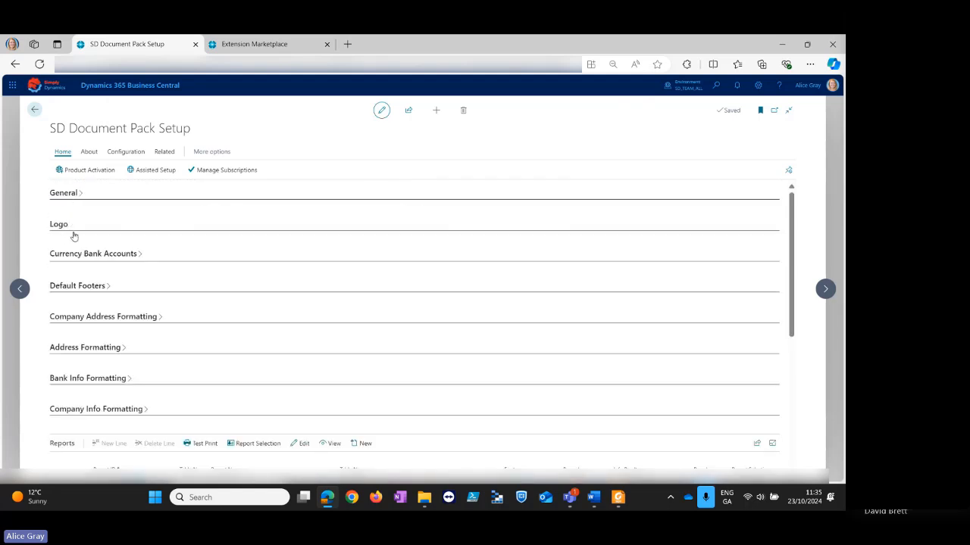
Review the header and footer colours, colour picker link and company logo in the Logo section, and collapse it.
left_click(67, 228)
left_click(215, 287)
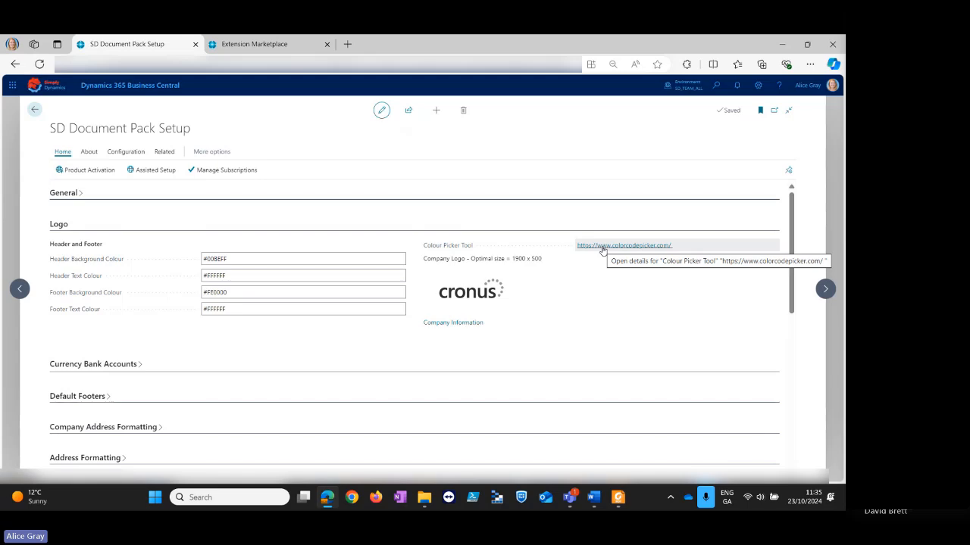
left_click(241, 259)
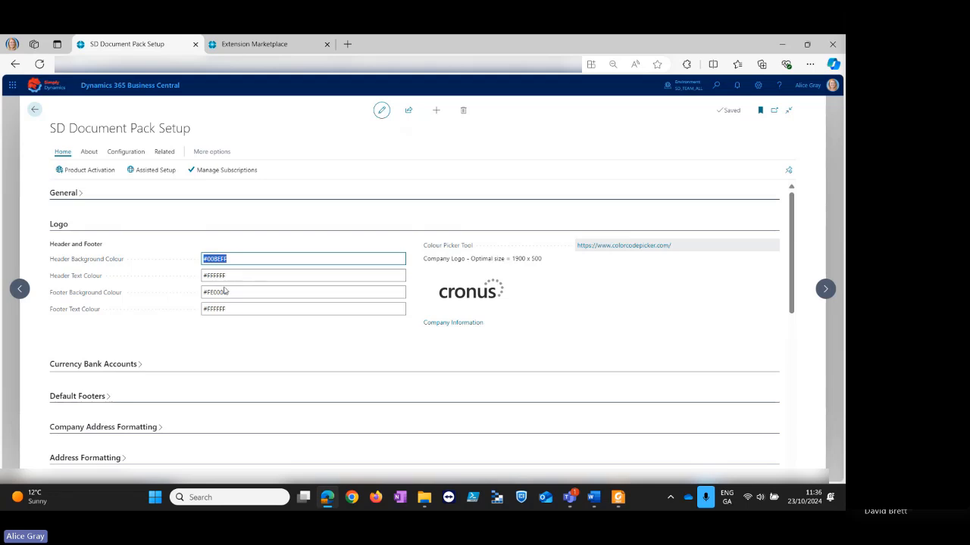
left_click(56, 226)
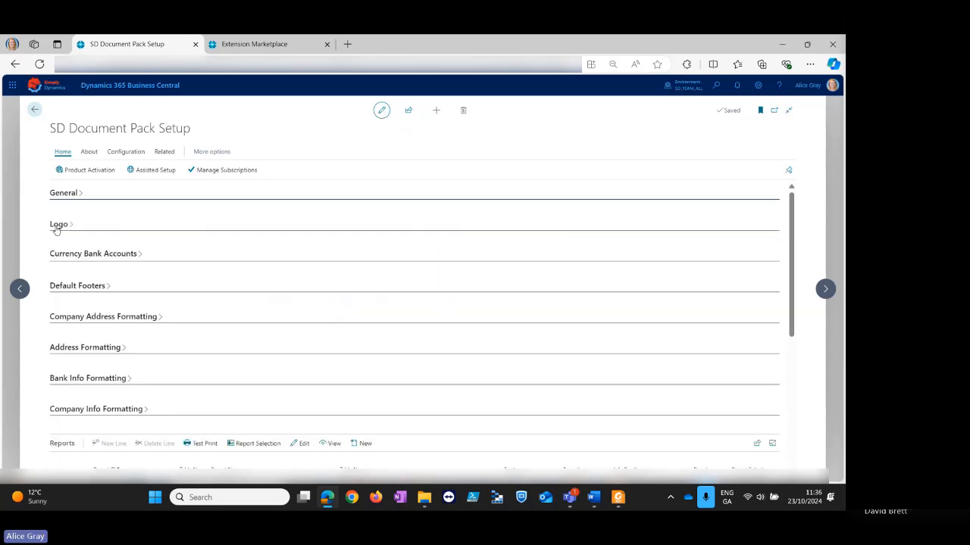
Review the Currency Bank Accounts lines and the Default Footers comment lines, collapsing each section after viewing.
left_click(113, 254)
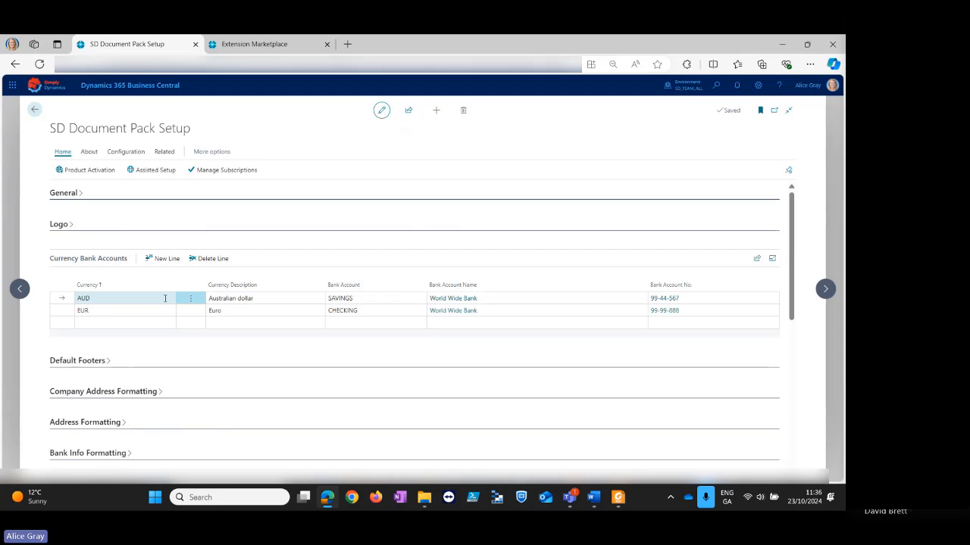
left_click(106, 257)
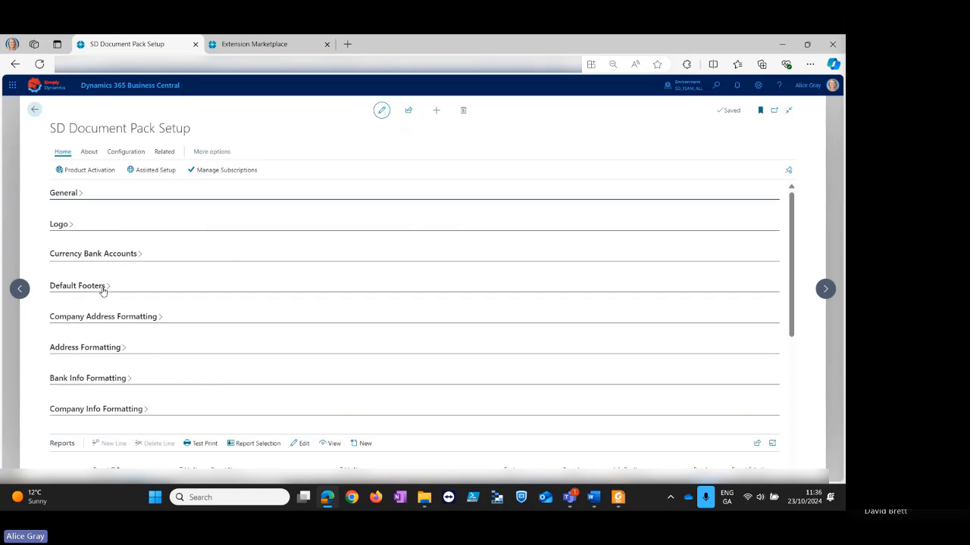
left_click(103, 291)
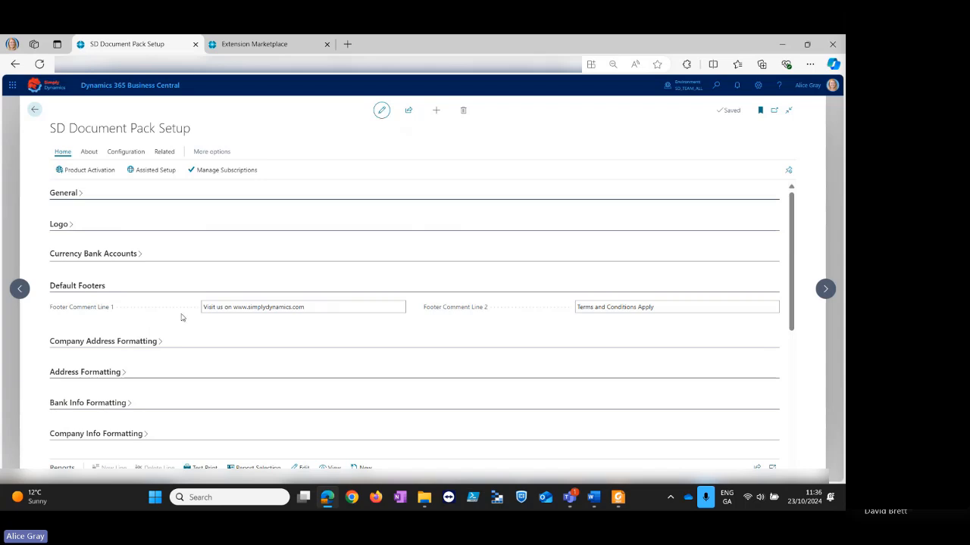
left_click(219, 306)
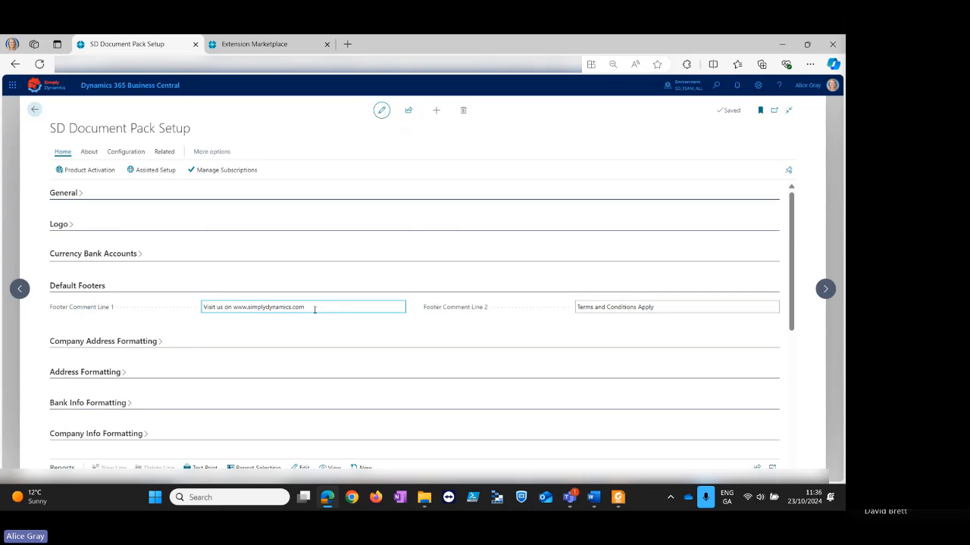
left_click(93, 286)
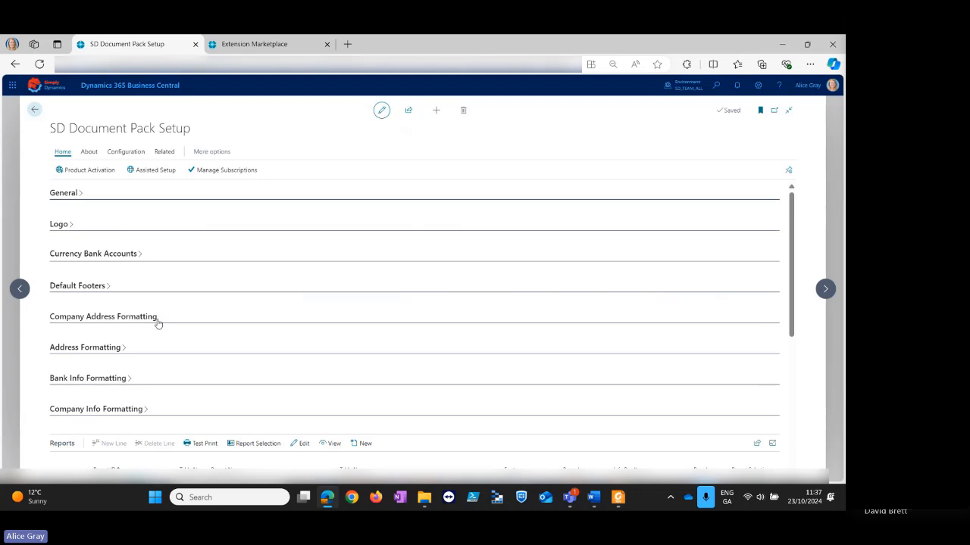
Review the exclusion switches in the Company Address Formatting and Address Formatting sections, and collapse both sections.
left_click(156, 319)
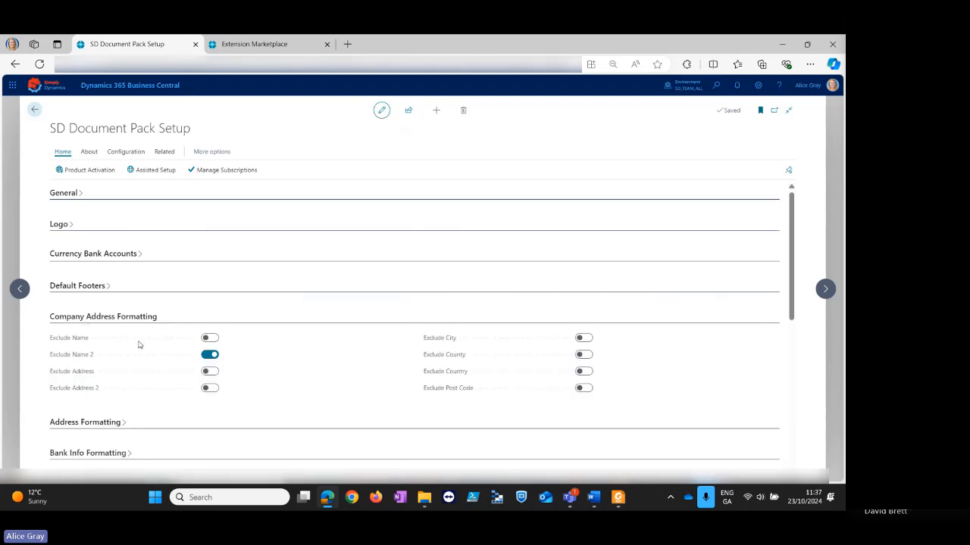
left_click(123, 424)
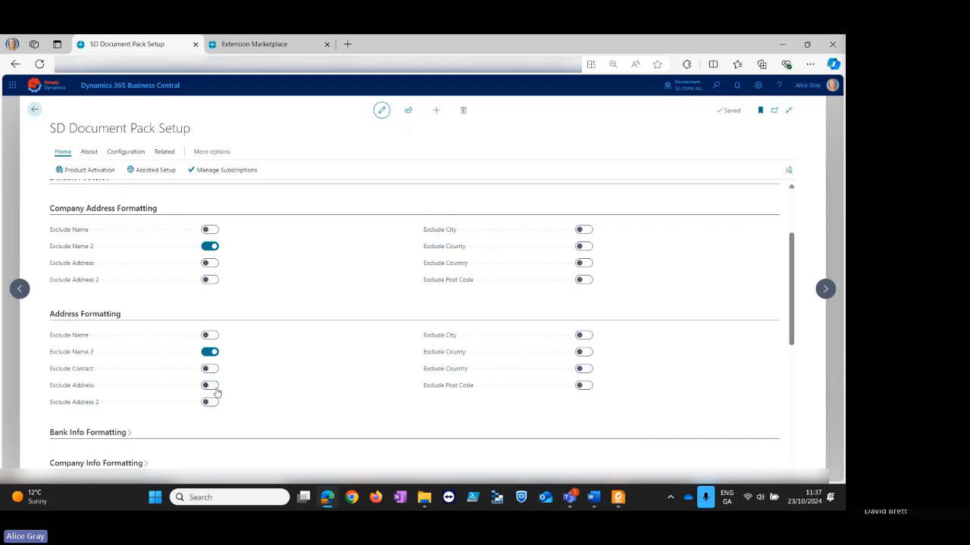
left_click(125, 216)
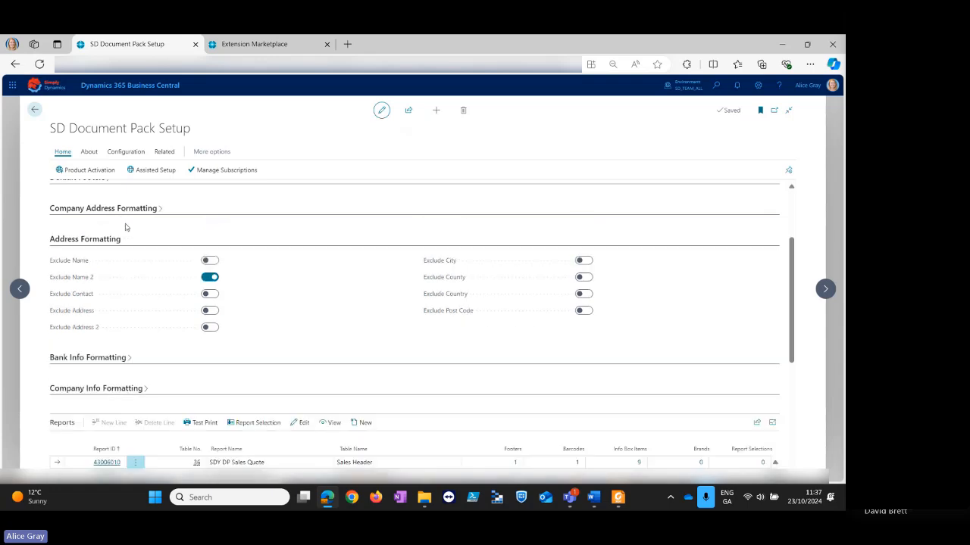
left_click(112, 239)
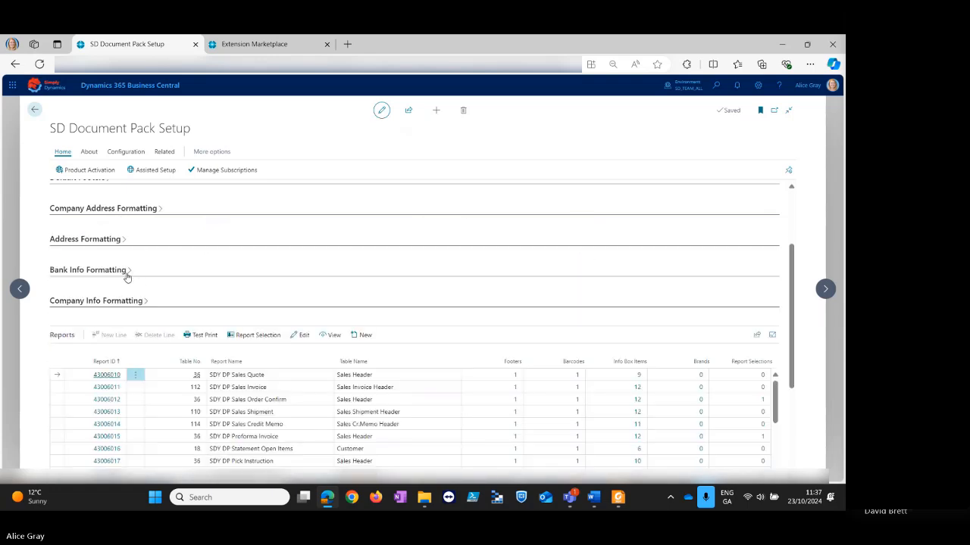
Expand Bank Info Formatting, compare its captions with the footer of QUOTE.pdf in Foxit PDF Reader, and return to Business Central.
left_click(126, 272)
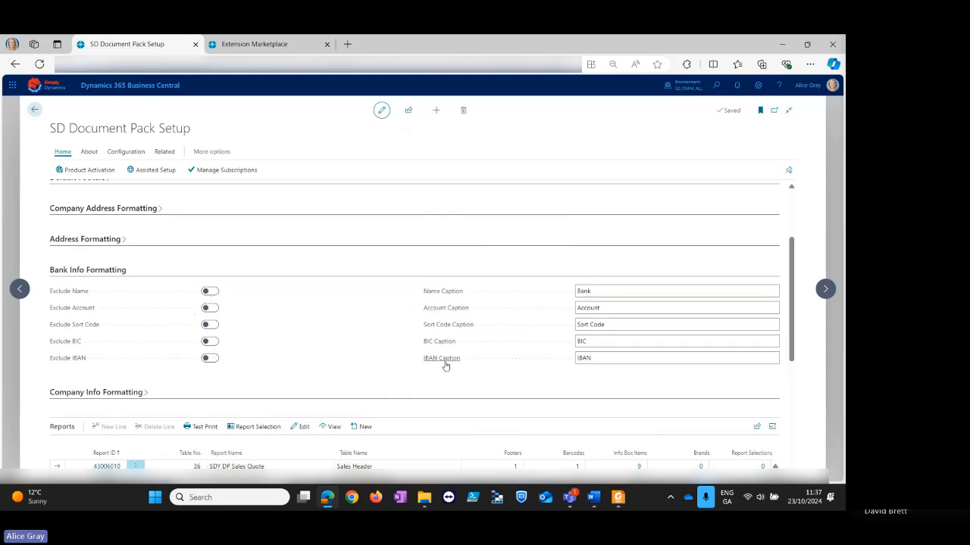
left_click(619, 497)
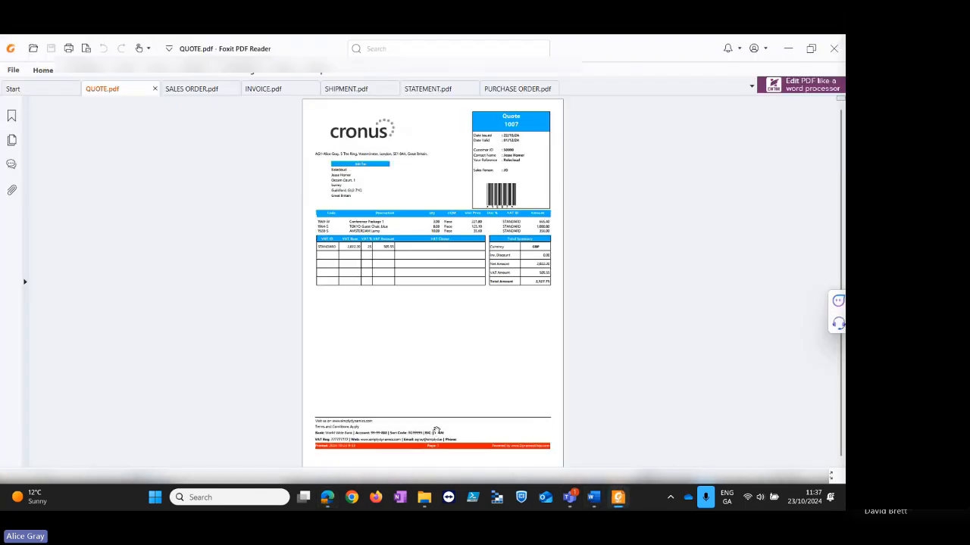
scroll(434, 419, "up", 1, "ctrl")
scroll(433, 418, "up", 1, "ctrl")
scroll(467, 427, "down", 1)
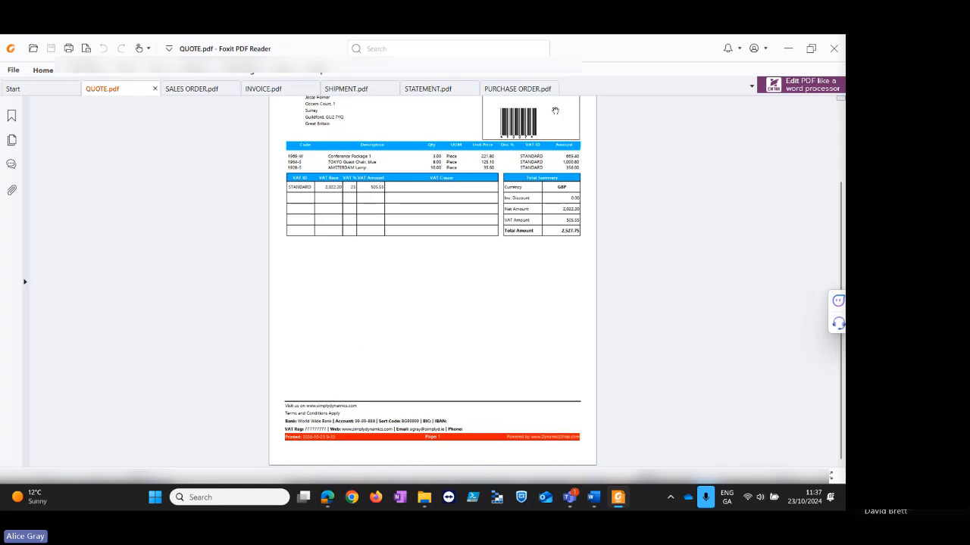
left_click(790, 49)
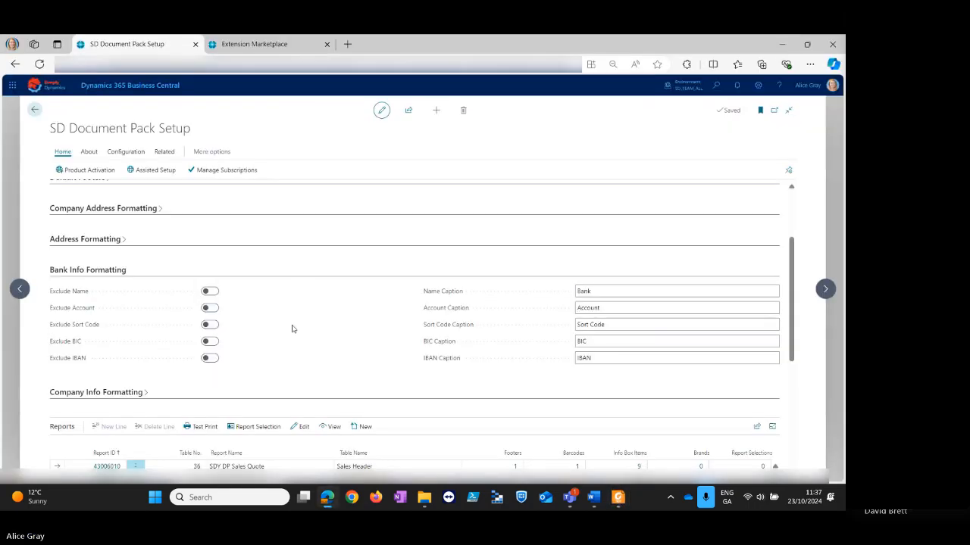
Leave the setup page and open the SDY DP Sales Quote report card from the reports list, showing its Report Info Box Fields.
scroll(294, 330, "down", 3)
scroll(286, 292, "up", 1)
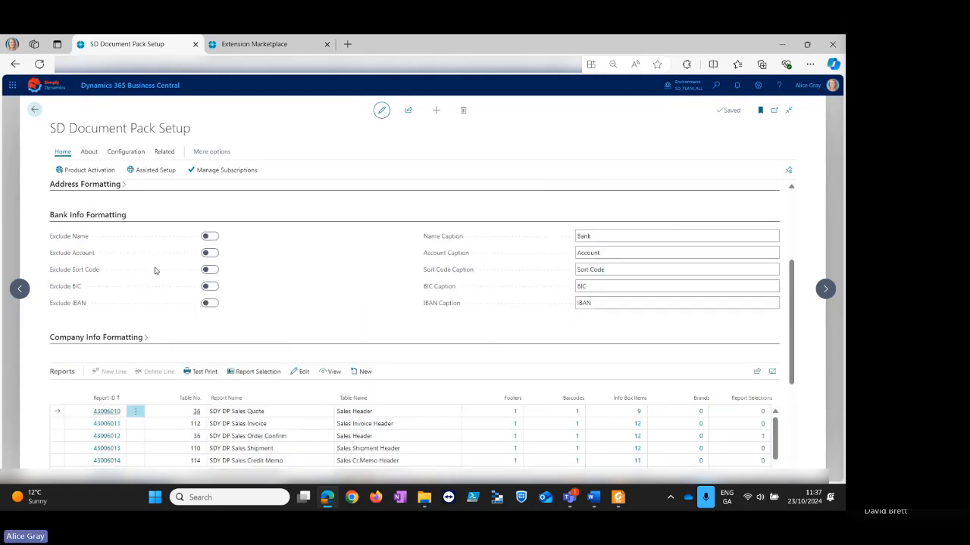
scroll(154, 269, "up", 3)
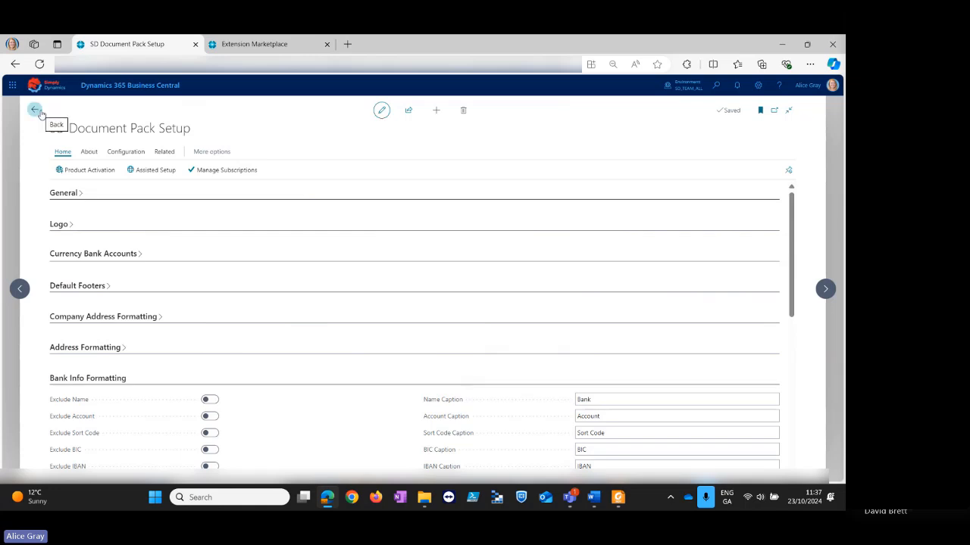
left_click(35, 111)
left_click(100, 198)
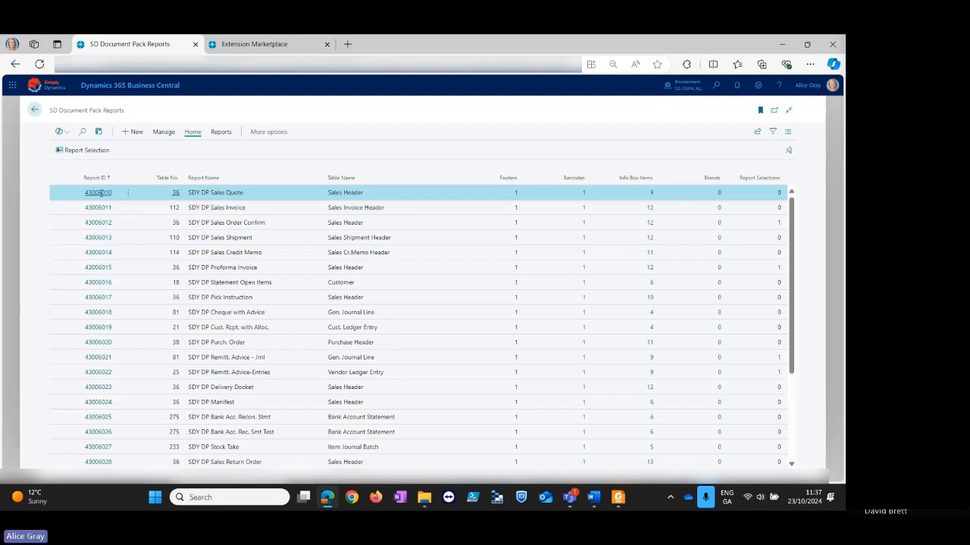
left_click(99, 192)
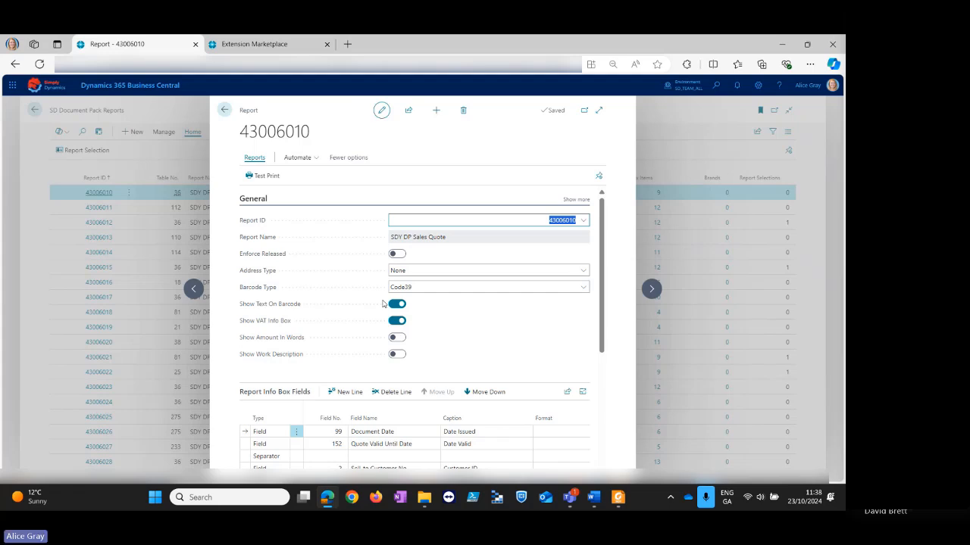
scroll(493, 351, "down", 3)
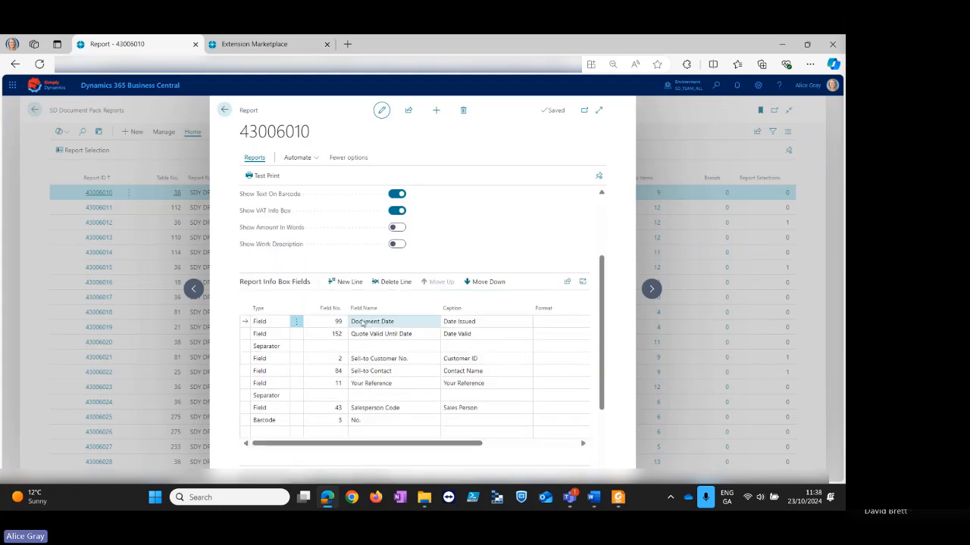
Check the Test Print options without printing, and compare the info box fields with QUOTE.pdf in Foxit PDF Reader before returning to Business Central.
left_click(264, 181)
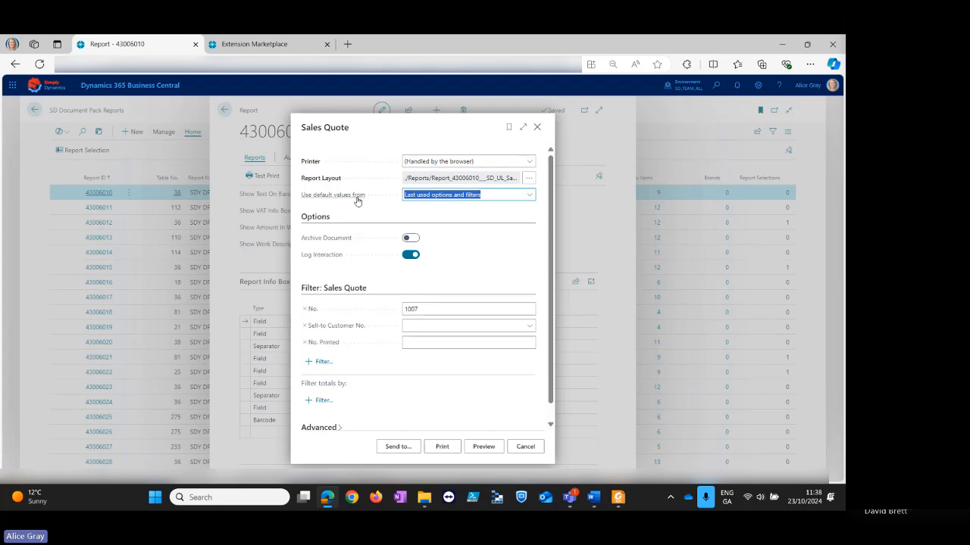
left_click(536, 448)
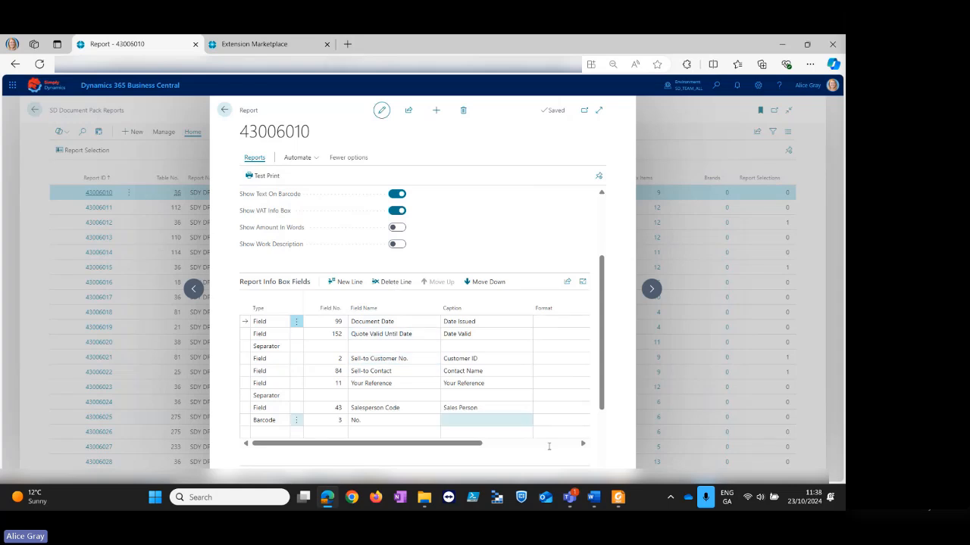
left_click(618, 497)
scroll(491, 295, "up", 3)
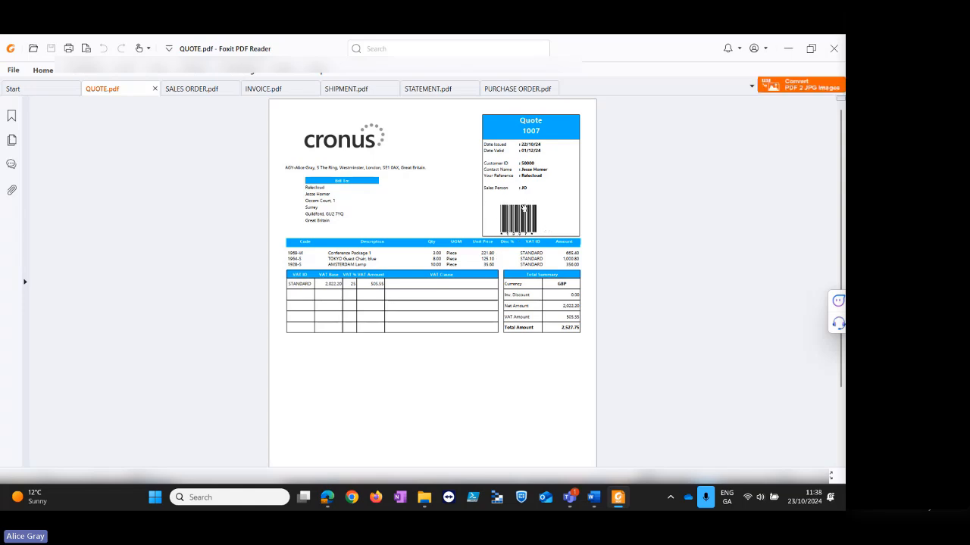
left_click(787, 49)
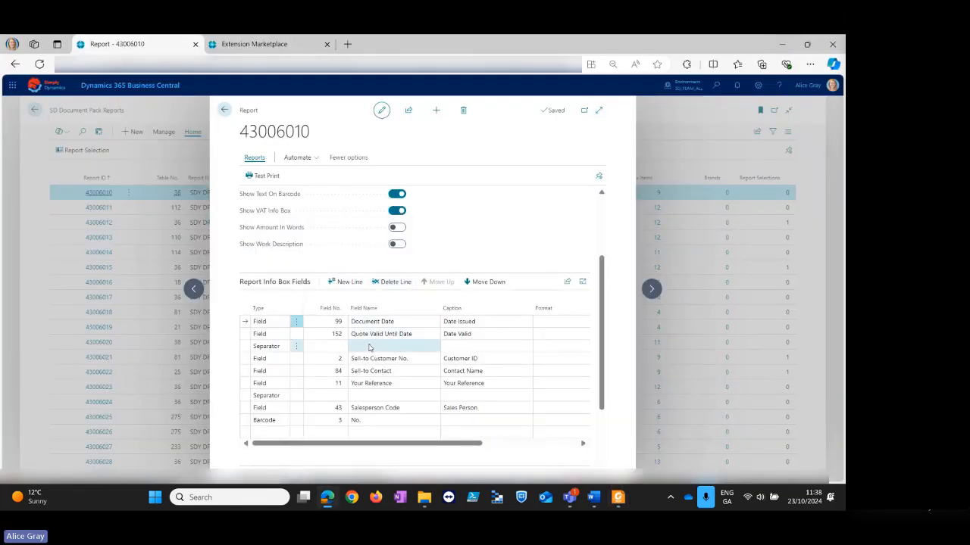
Preview the test print of sales quote 1007, examine its info box, and close the preview and print request.
scroll(369, 347, "up", 2)
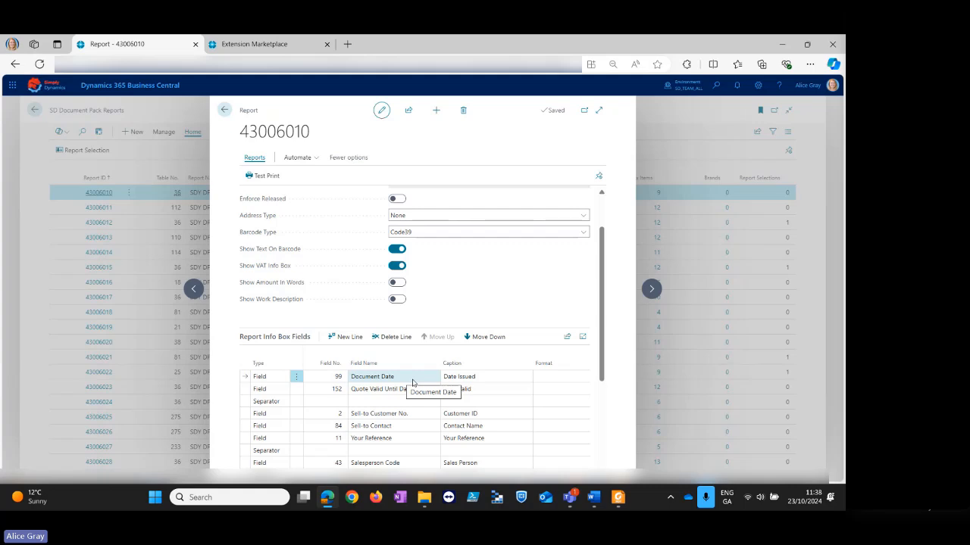
left_click(266, 175)
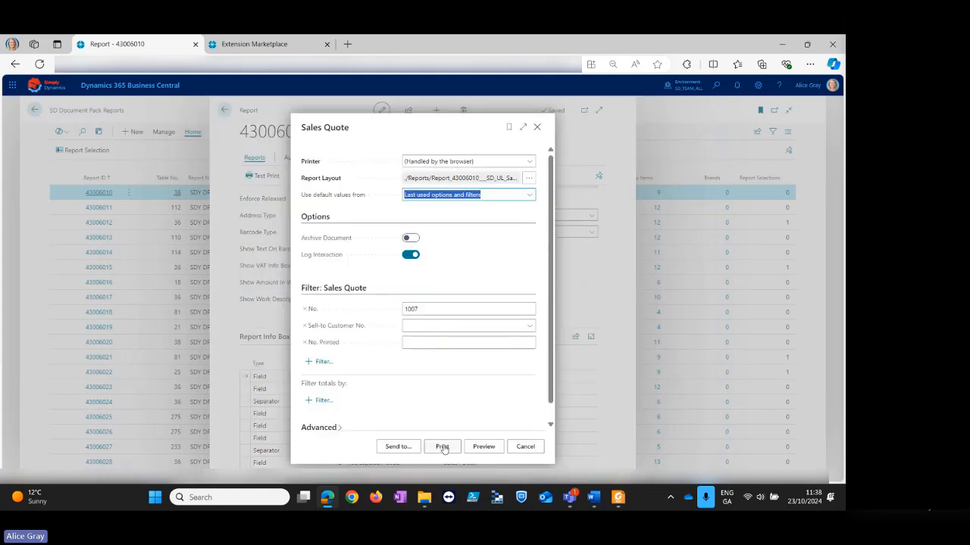
left_click(489, 449)
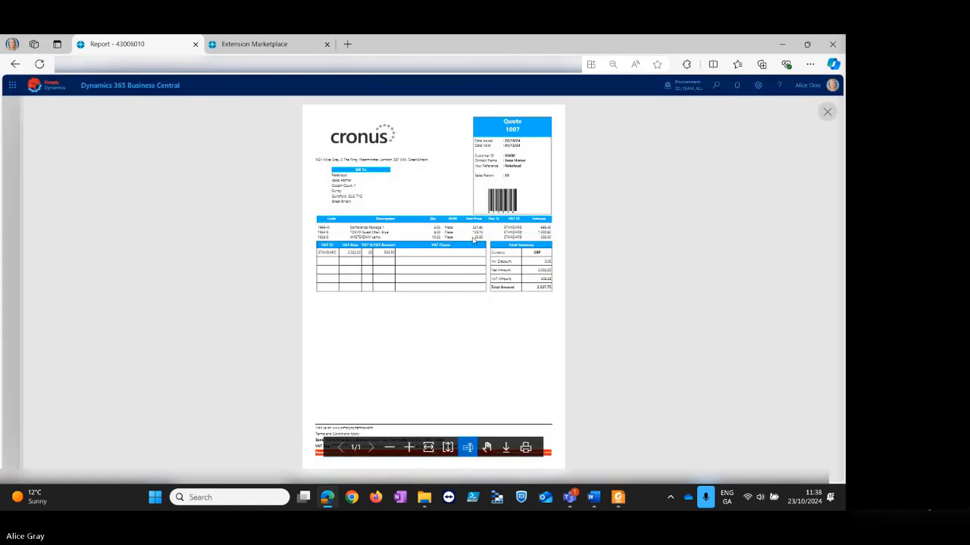
scroll(462, 302, "up", 2)
scroll(466, 302, "up", 1)
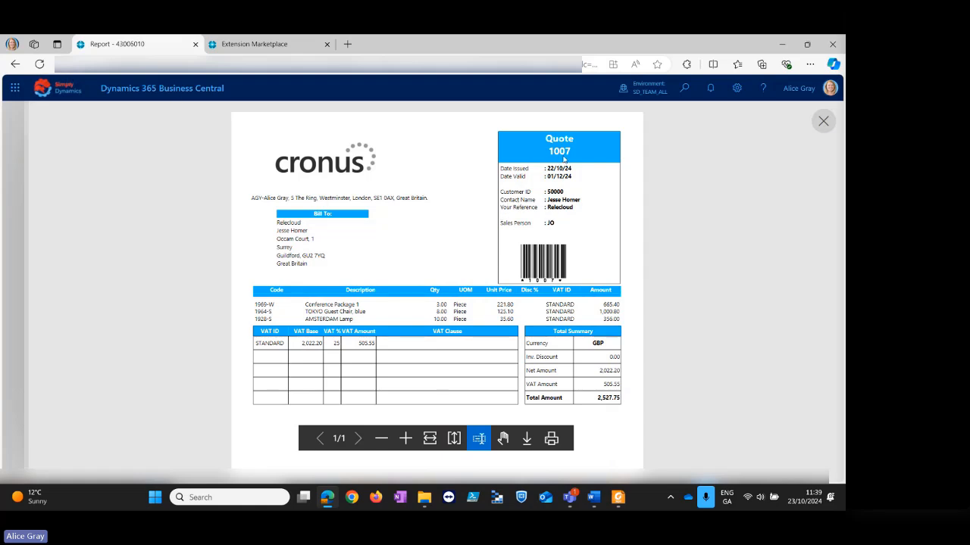
left_click(15, 65)
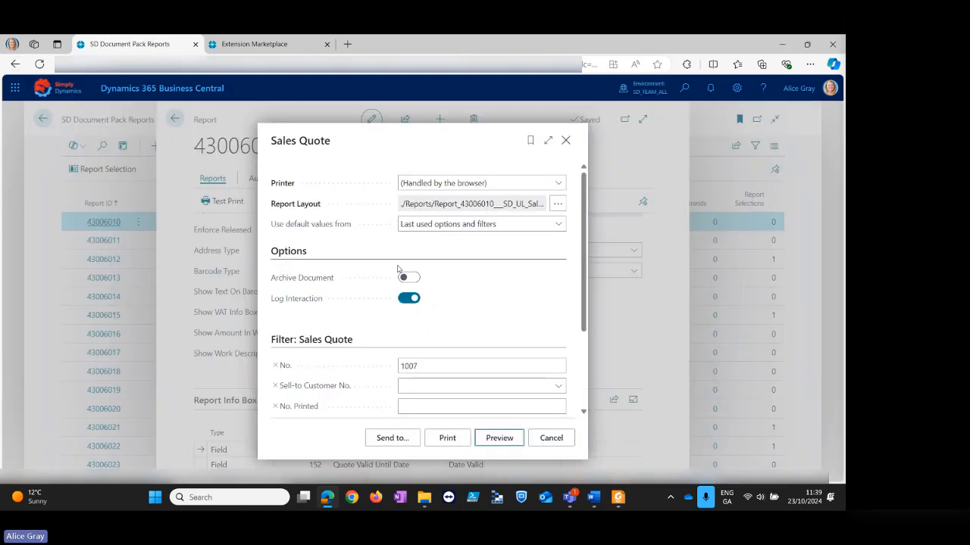
left_click(552, 438)
Set the Address Type of the sales quote report to Ship To.
scroll(441, 386, "down", 1)
scroll(441, 386, "down", 3)
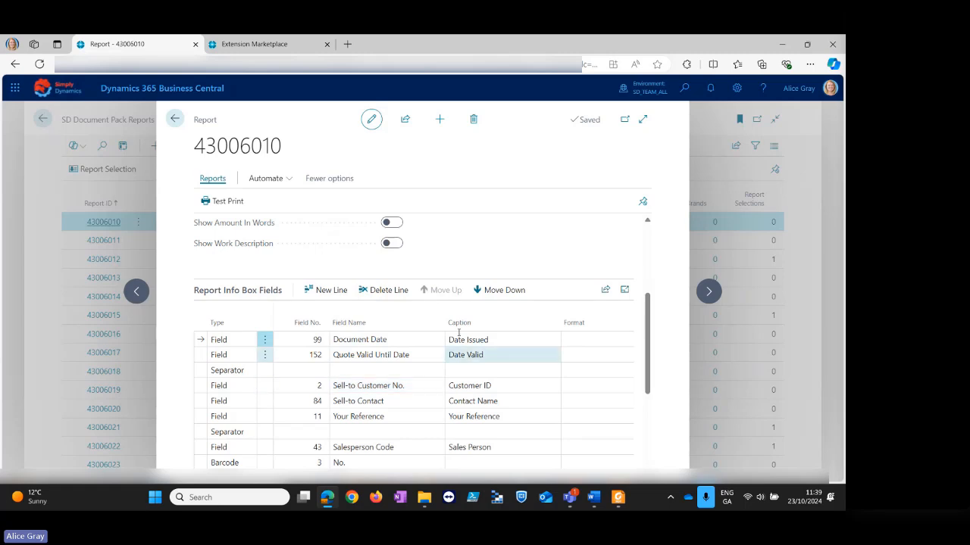
scroll(428, 324, "up", 5)
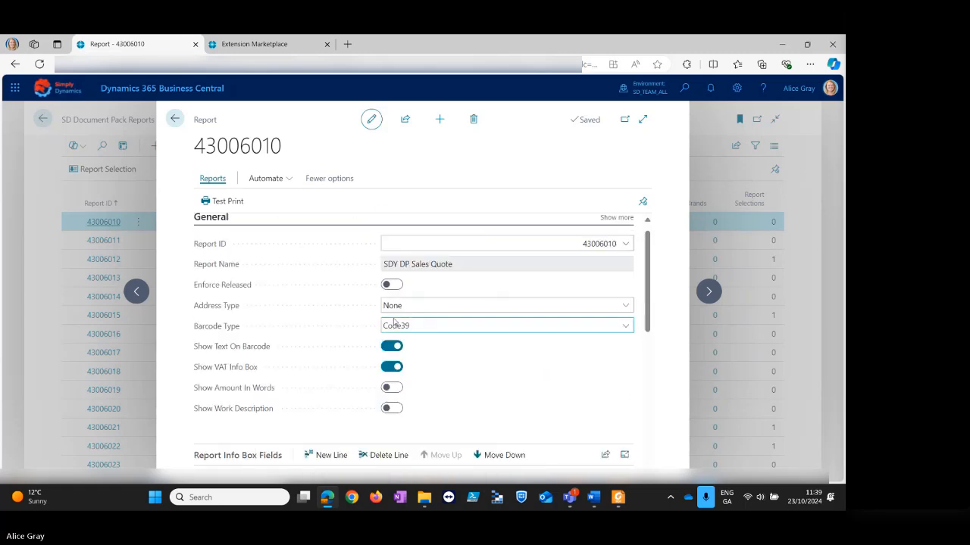
left_click(437, 310)
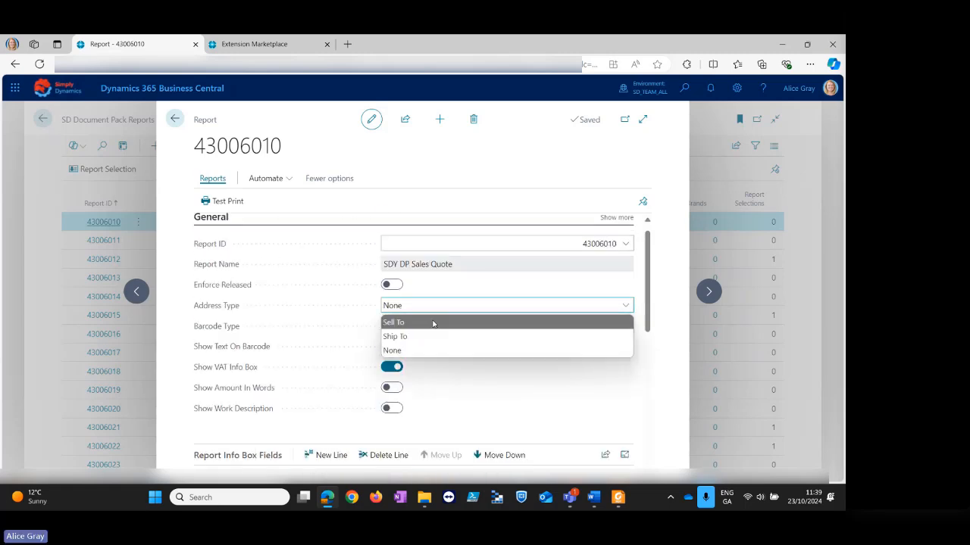
left_click(429, 337)
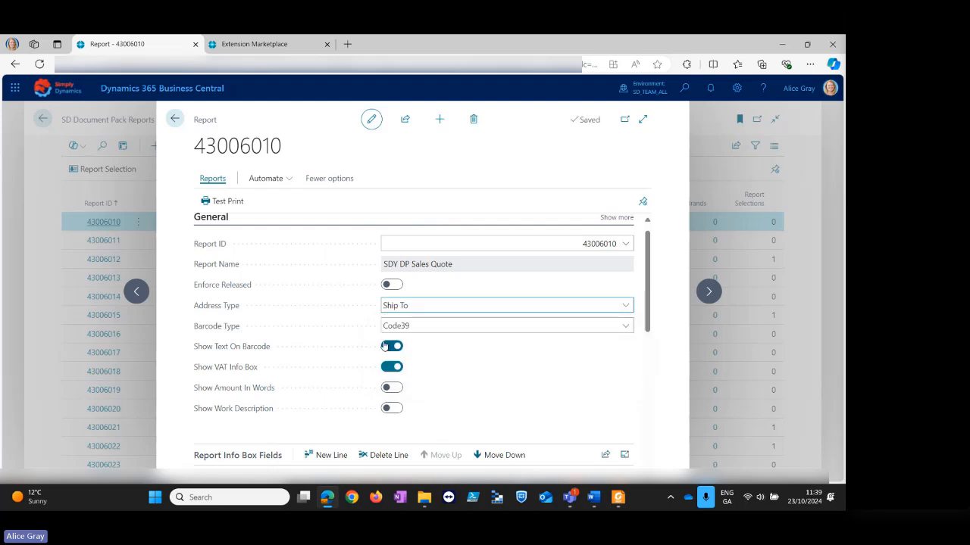
Insert a line above Sell-to Customer No. in the Report Info Box Fields and assign it field 100, External Document No.
scroll(421, 365, "down", 3)
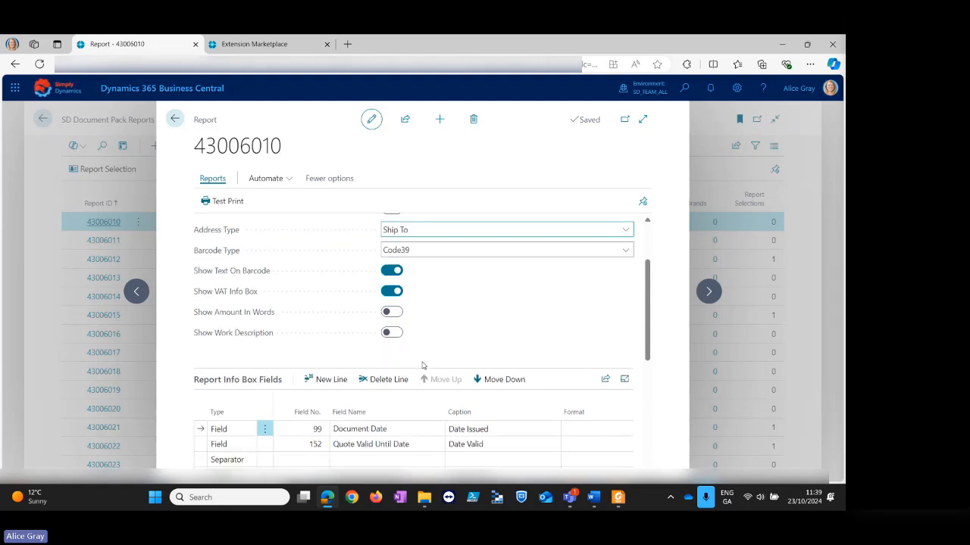
left_click(304, 386)
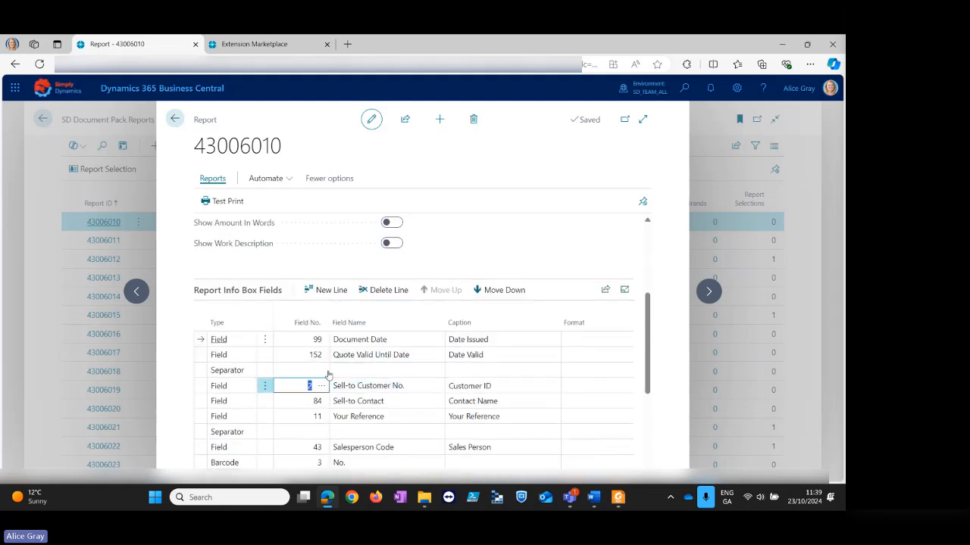
left_click(325, 292)
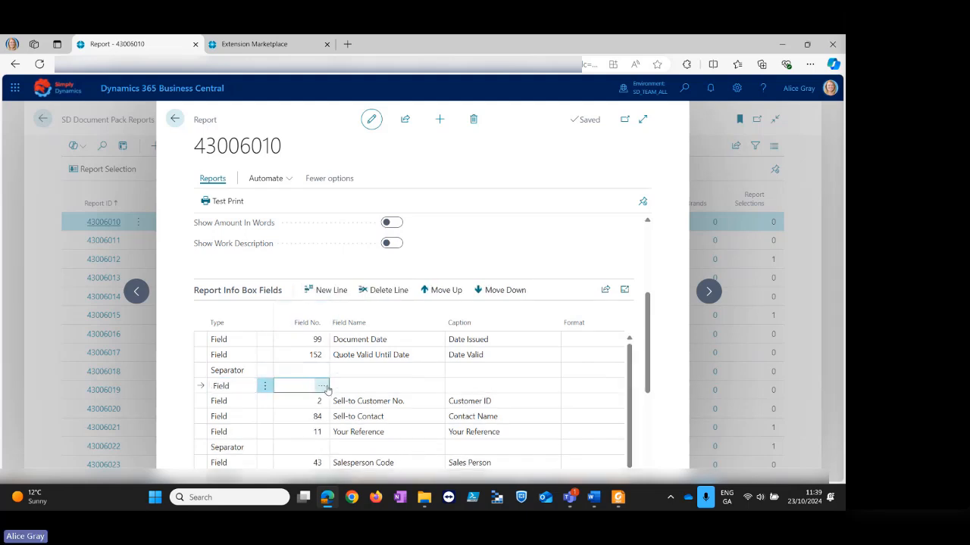
left_click(324, 385)
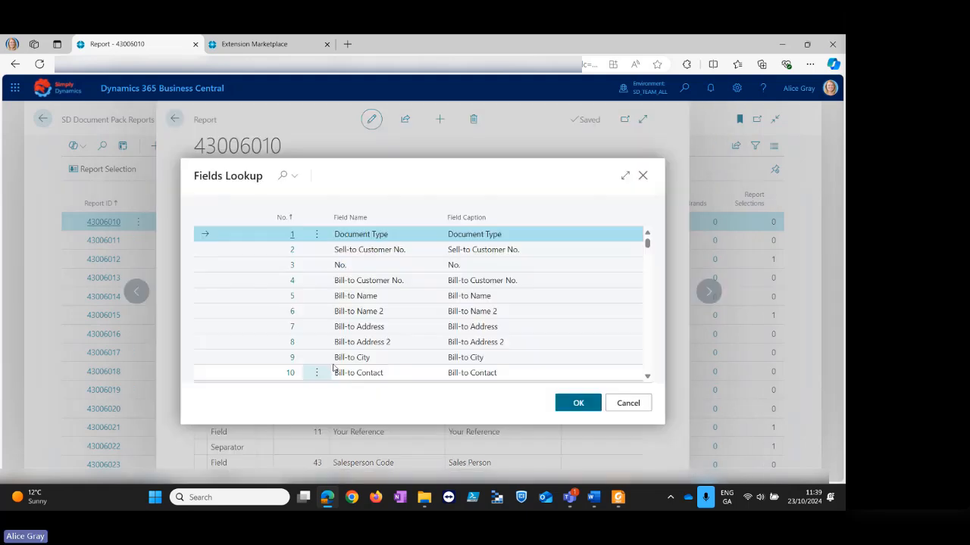
left_click(282, 175)
type("100")
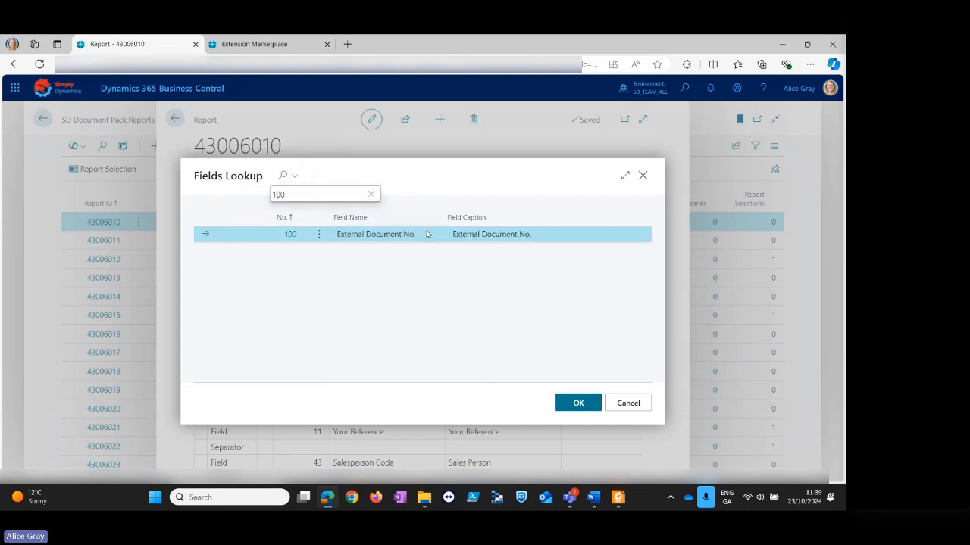
left_click(567, 407)
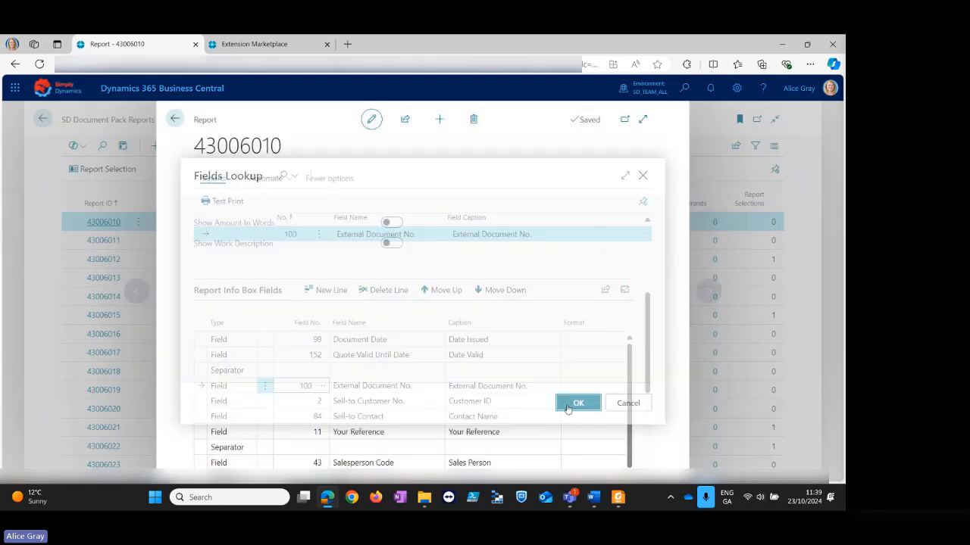
left_click(349, 400)
left_click(489, 291)
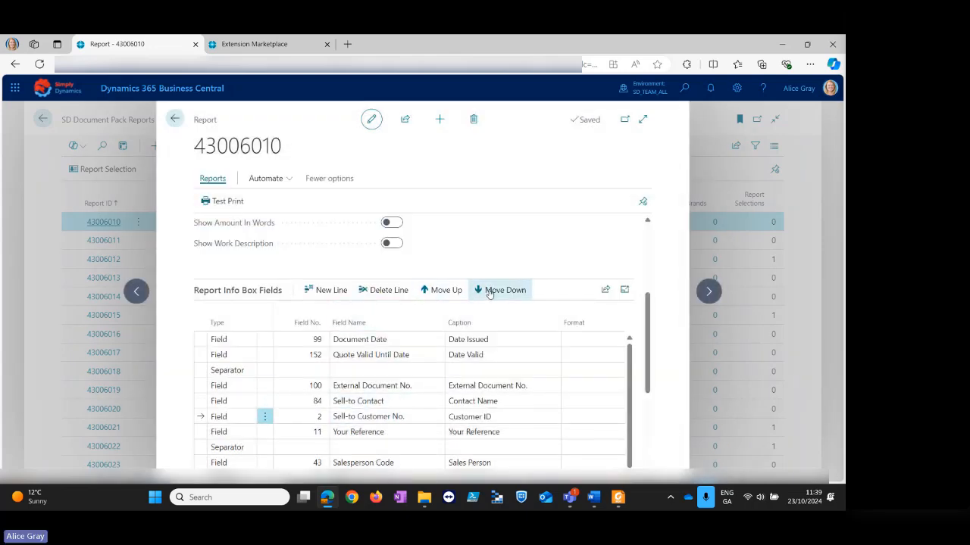
left_click(441, 290)
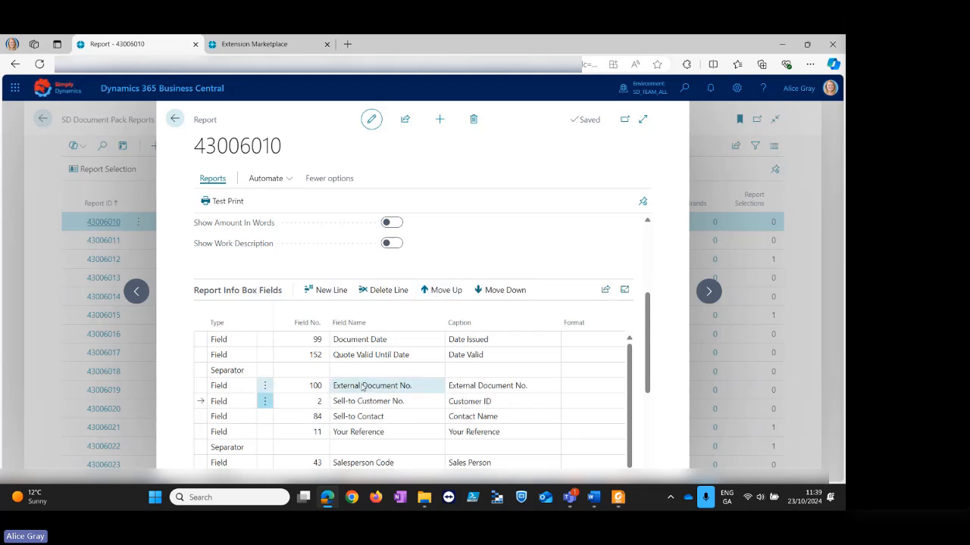
Move the External Document No. line down three places, directly below Your Reference.
left_click(497, 292)
left_click(497, 293)
left_click(497, 292)
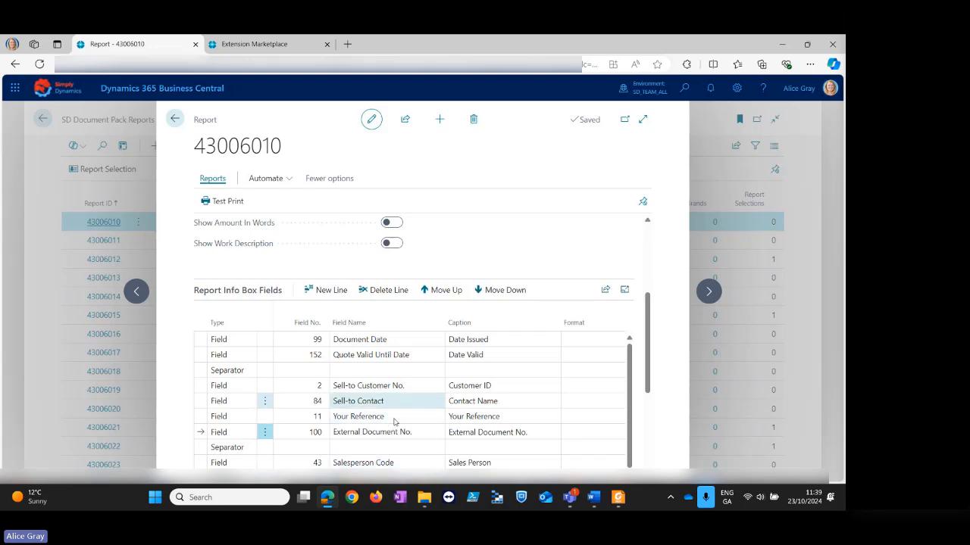
Change the separator line below External Document No. to type Text and set its text value to "Hello".
scroll(326, 428, "down", 1)
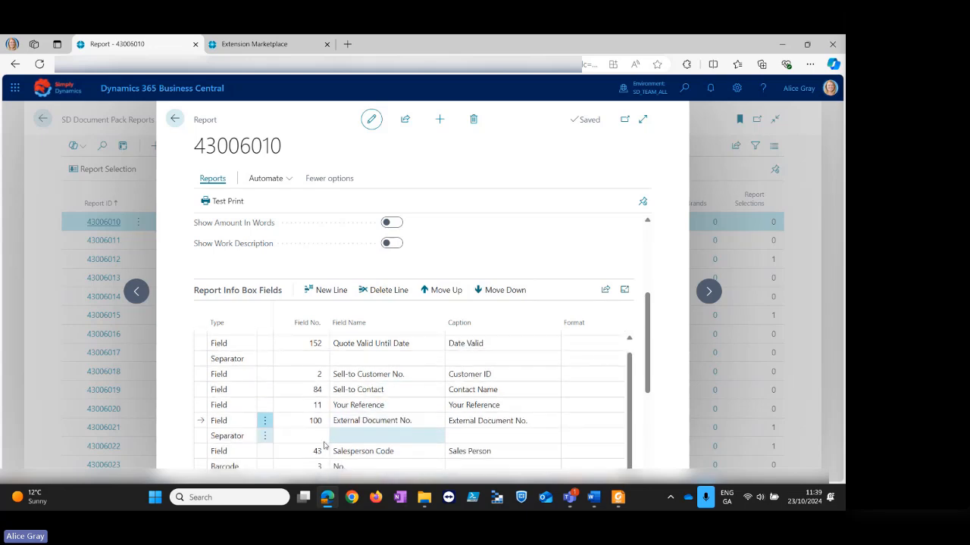
left_click(250, 437)
left_click(251, 437)
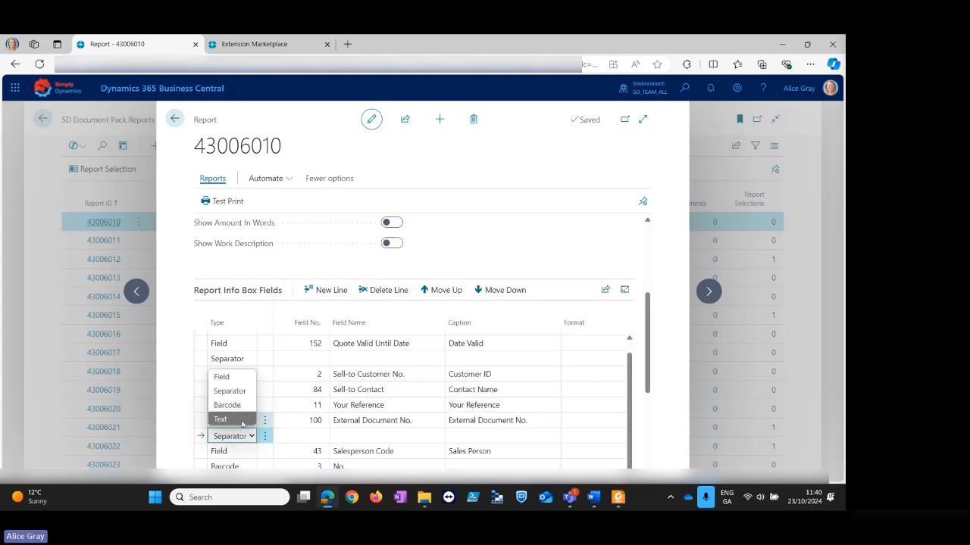
left_click(241, 421)
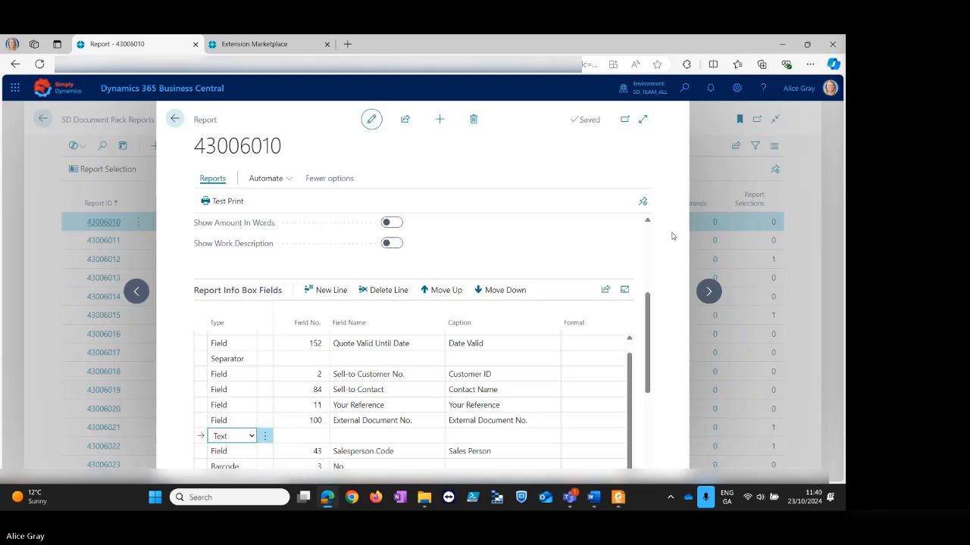
left_click(642, 119)
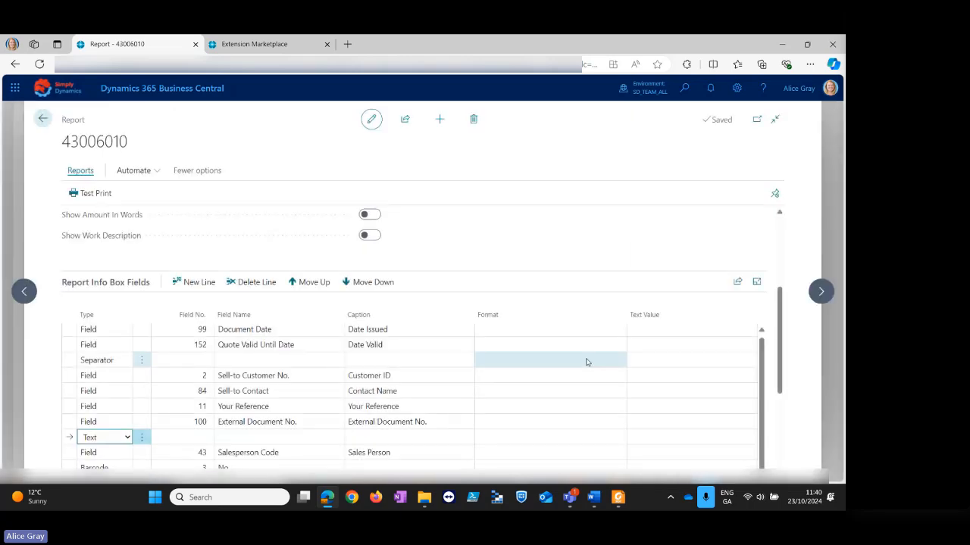
left_click(646, 438)
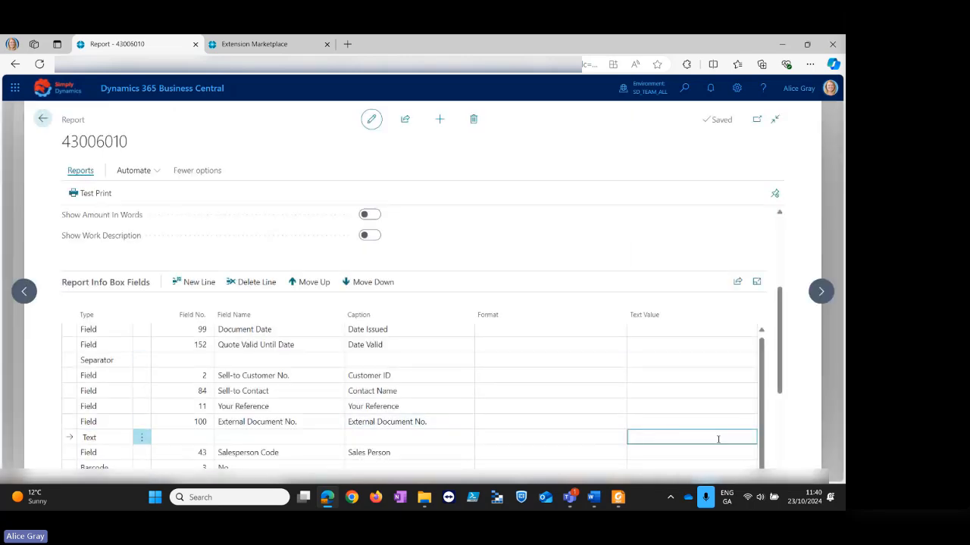
left_click(141, 438)
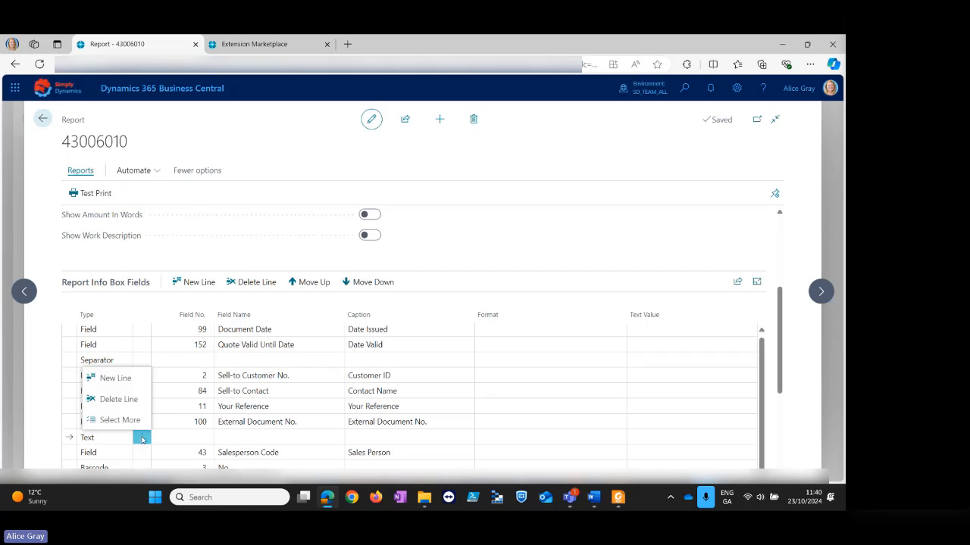
left_click(655, 438)
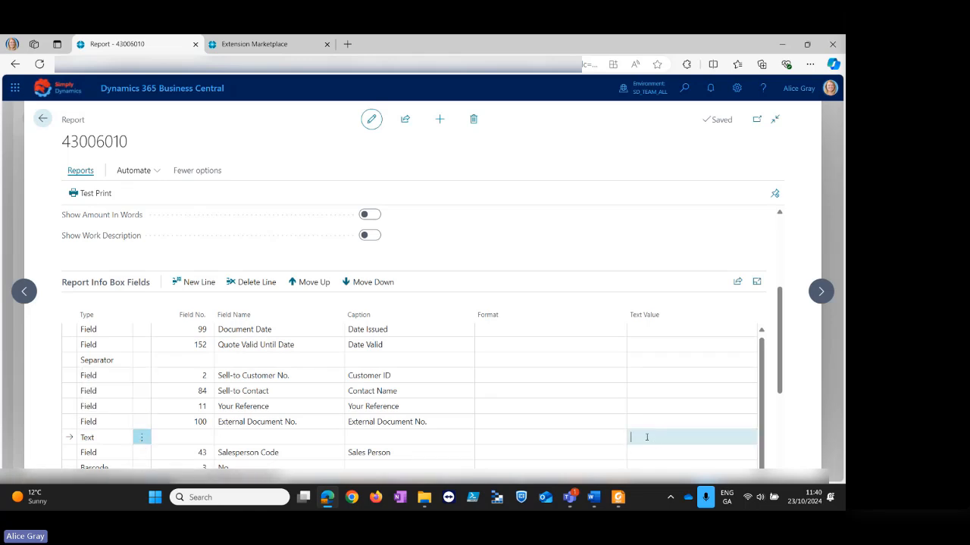
left_click(635, 438)
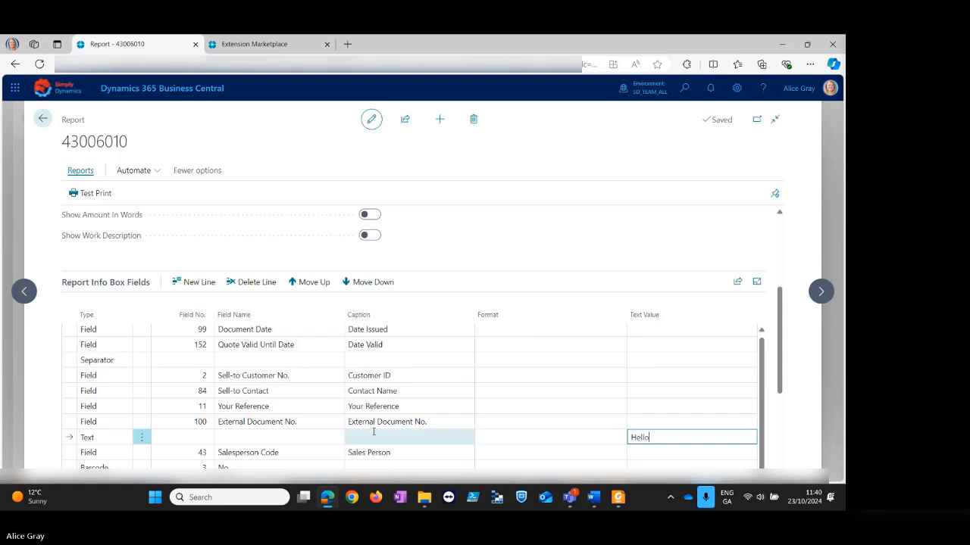
left_click(295, 407)
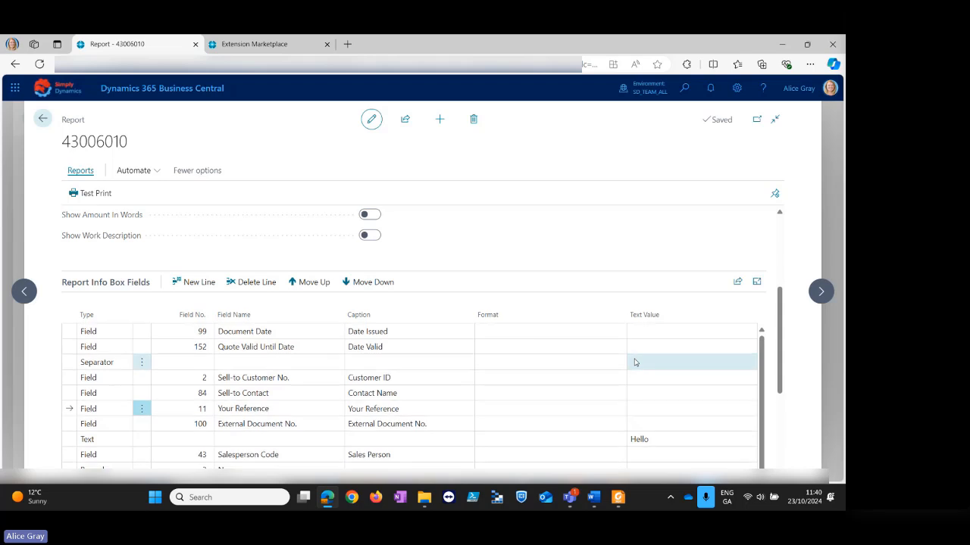
Set the format of the Document Date info box line to <DAY><MONTH TEXT><YEAR4>.
scroll(503, 379, "up", 1)
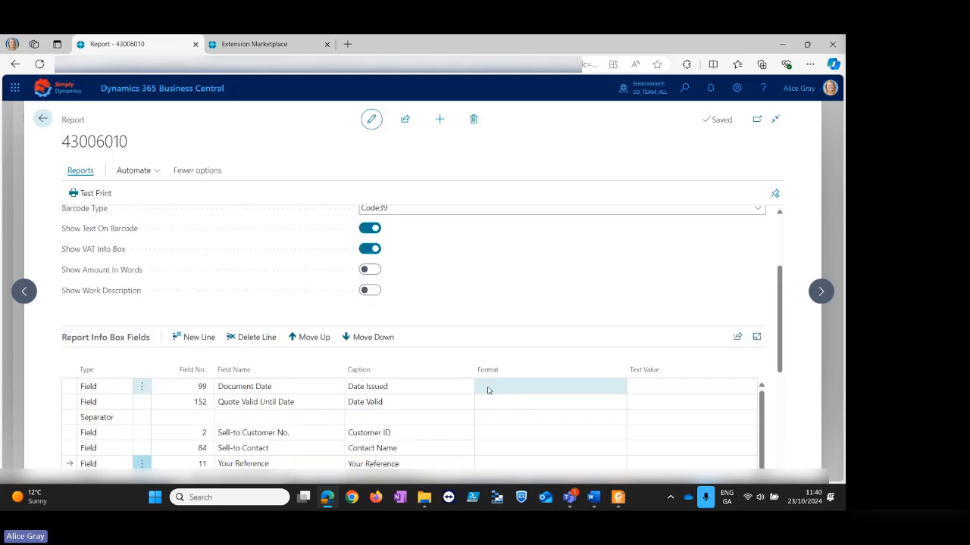
left_click(488, 386)
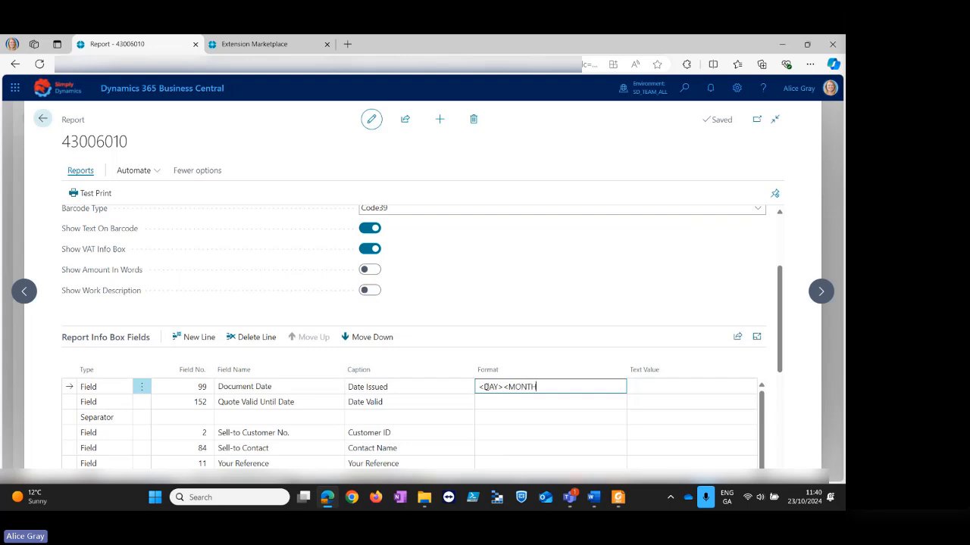
type("TEXT><YEAR4>")
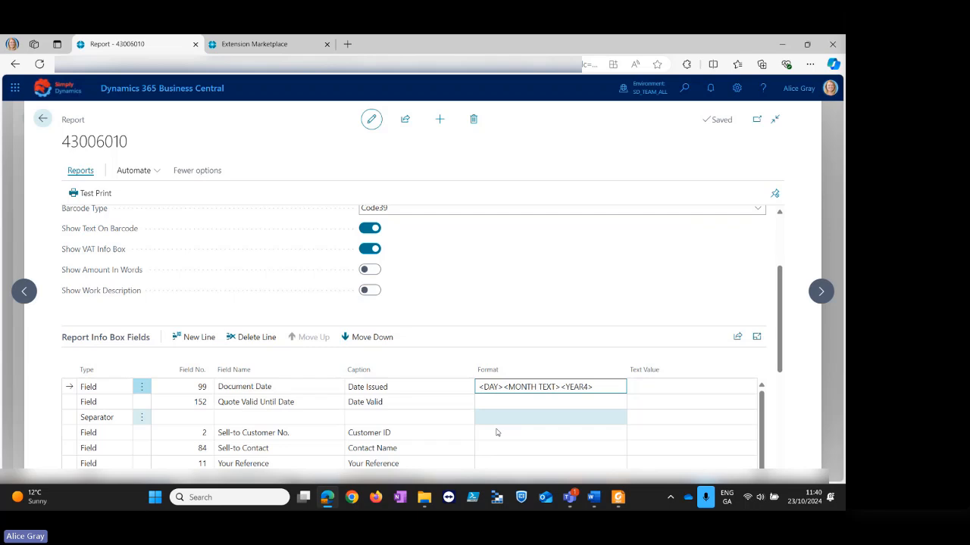
left_click(515, 402)
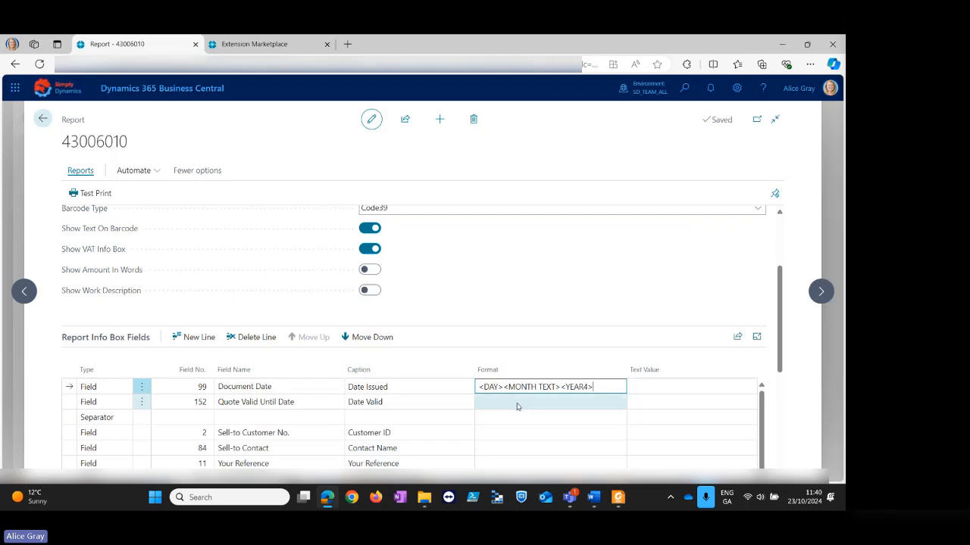
Preview the sales quote test print, examine the info box's date, external document and text lines, and close the preview and print request.
left_click(89, 196)
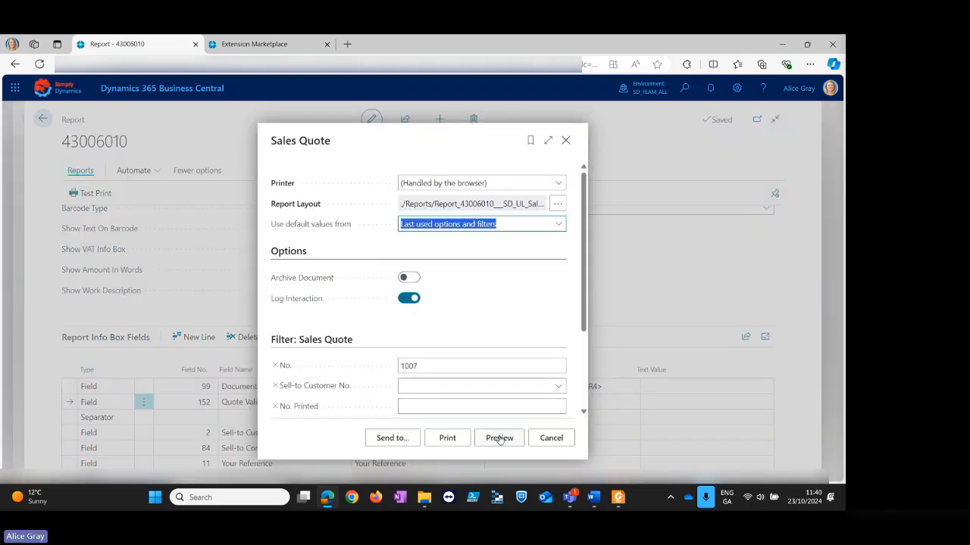
left_click(498, 438)
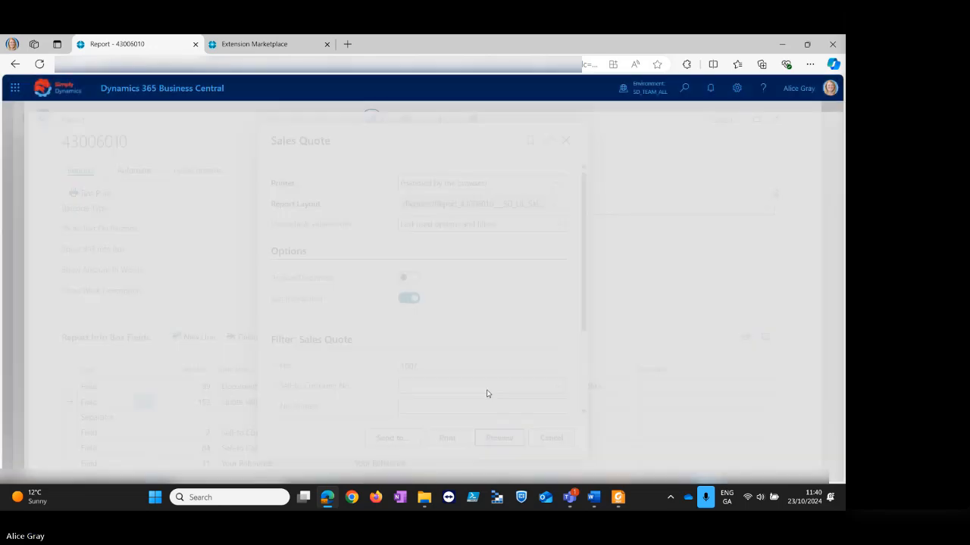
key("ctrl+plus")
key("ctrl+plus")
key("ctrl+plus")
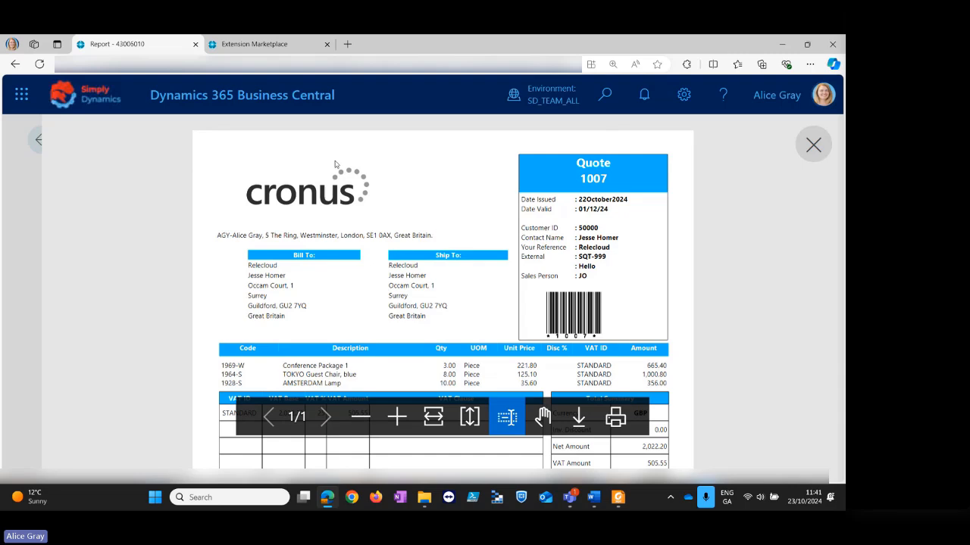
left_click(811, 145)
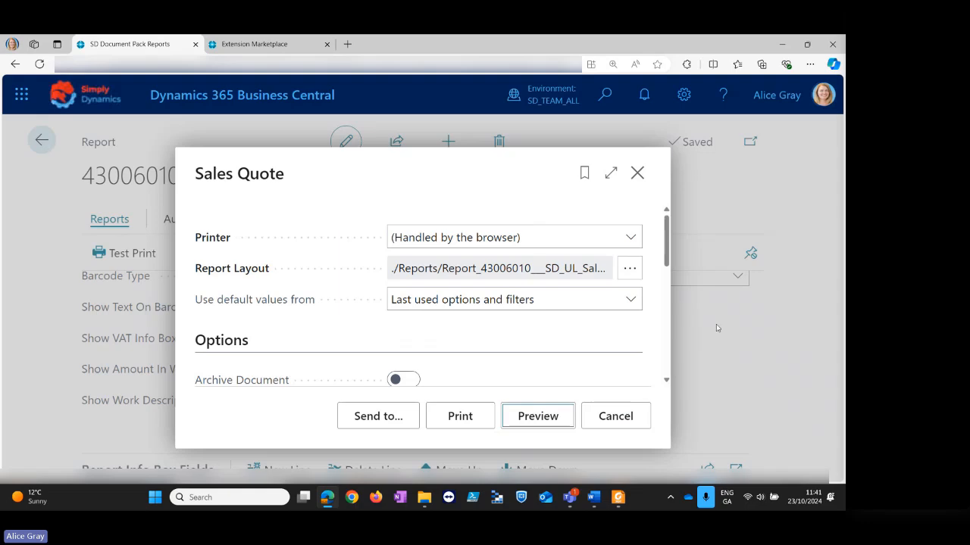
key("ctrl+minus")
key("ctrl+minus")
key("ctrl+minus")
key("ctrl+minus")
key("ctrl+minus")
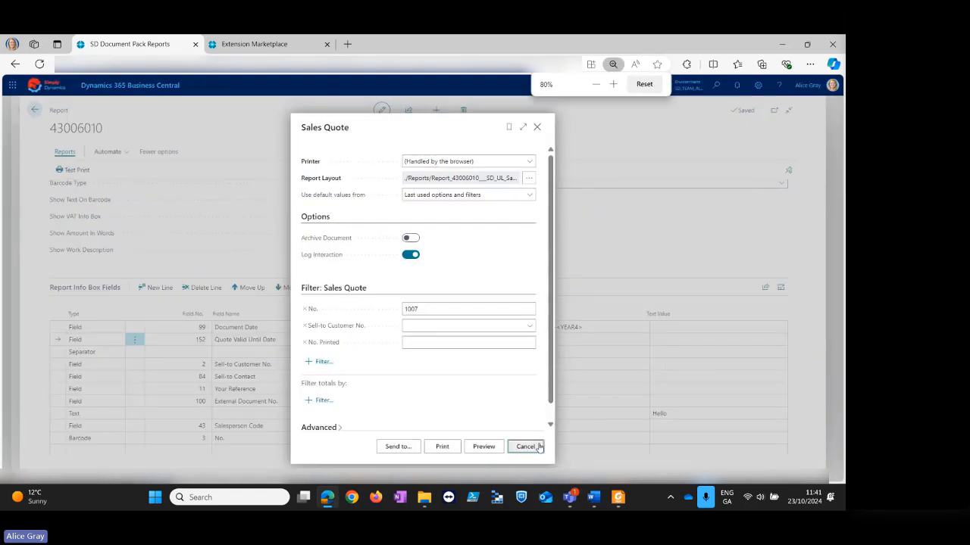
left_click(539, 446)
Review the sales quote report's settings and the info box fields and footers of reports 43006011, 43006012 and 43006013.
left_click(580, 330)
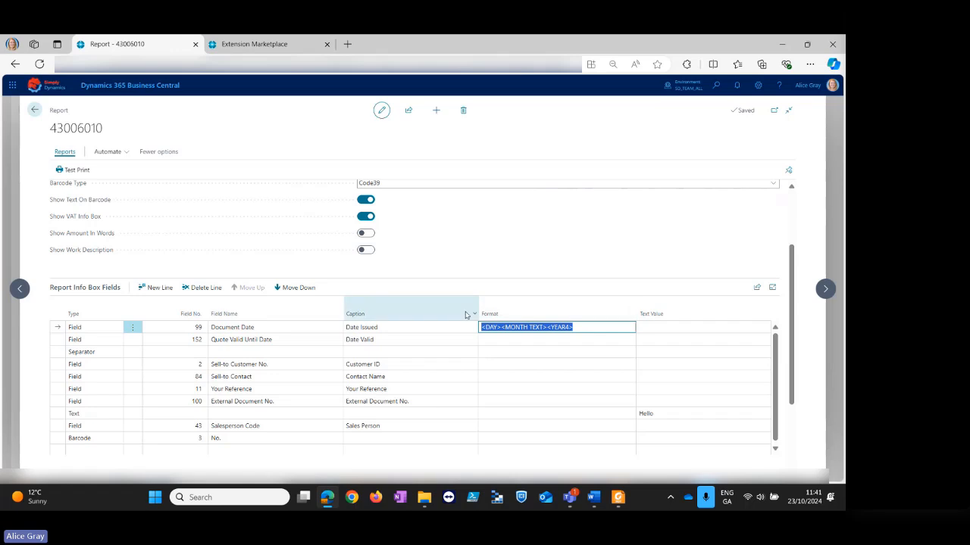
scroll(425, 293, "up", 3)
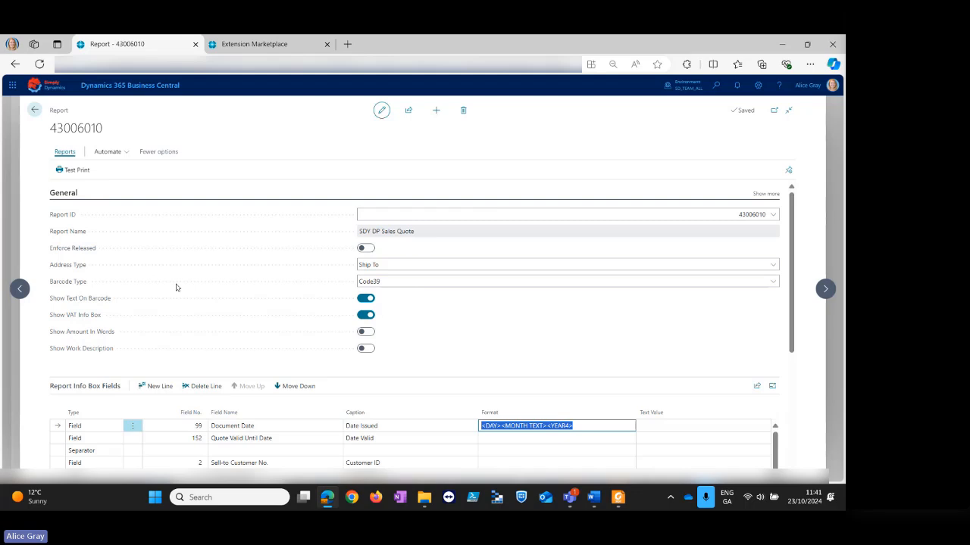
left_click(825, 289)
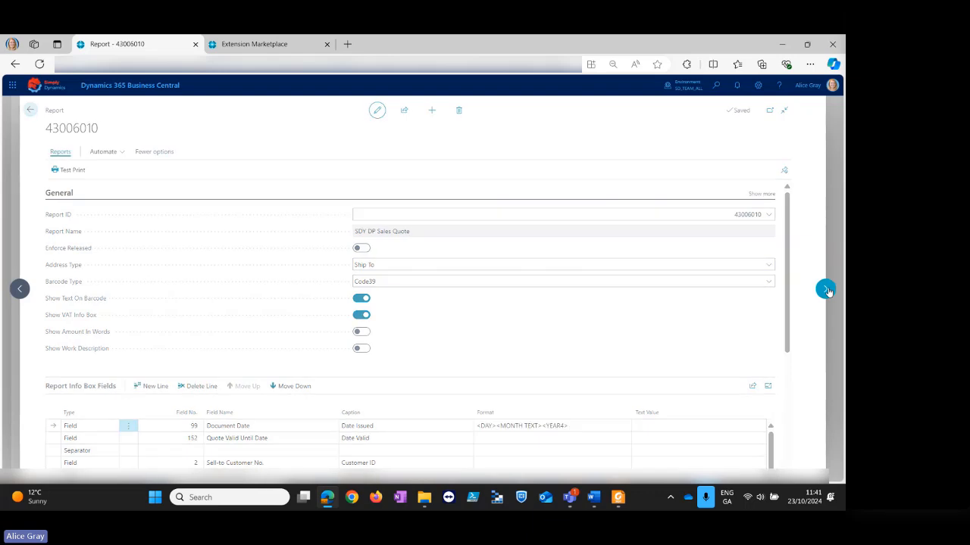
left_click(64, 194)
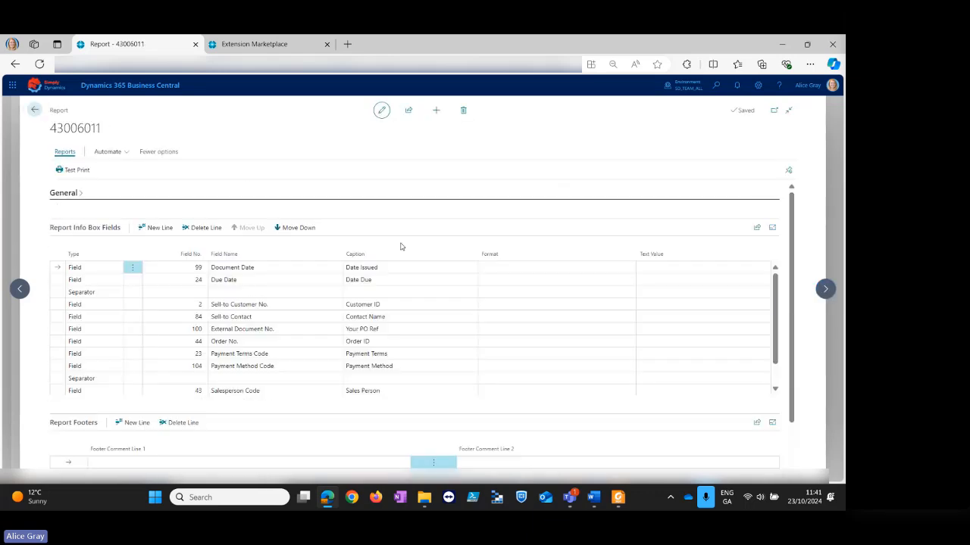
left_click(824, 293)
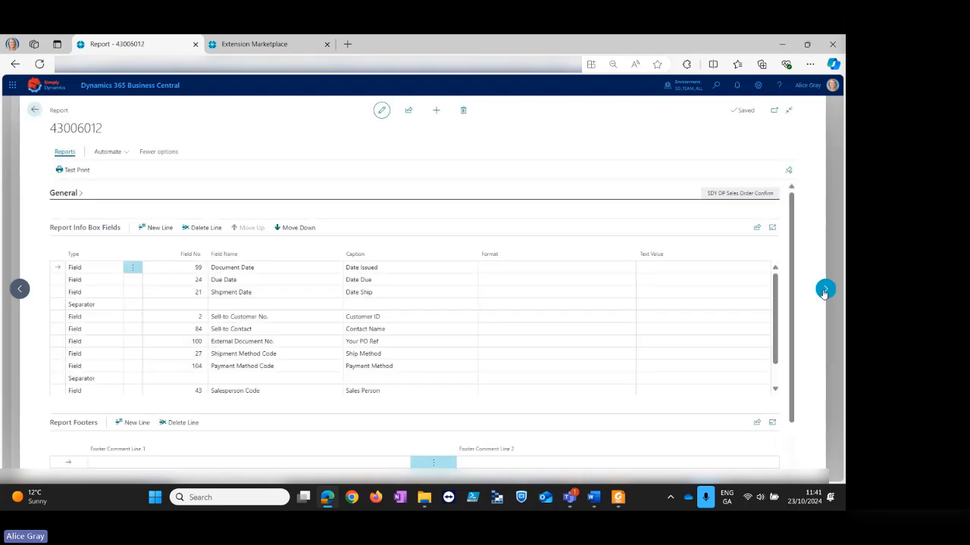
left_click(824, 293)
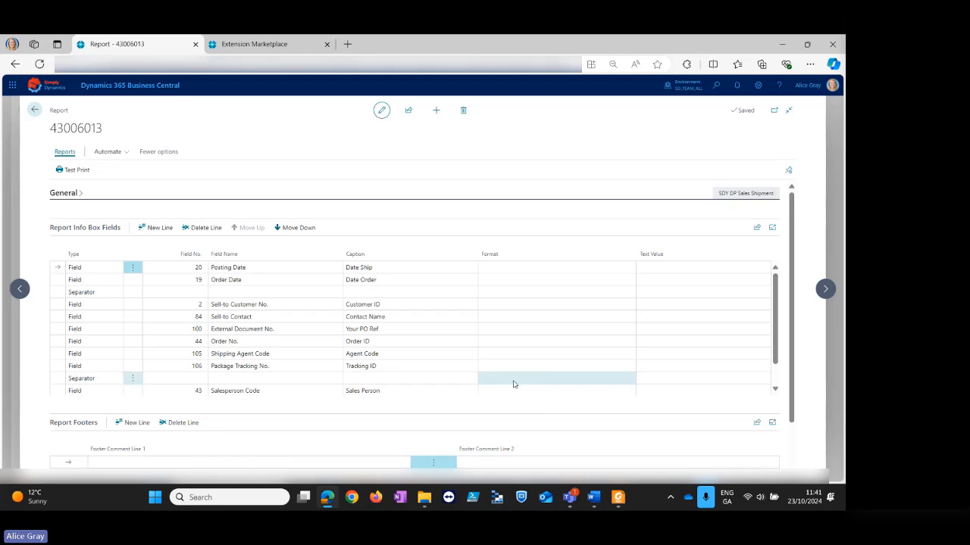
scroll(399, 423, "down", 1)
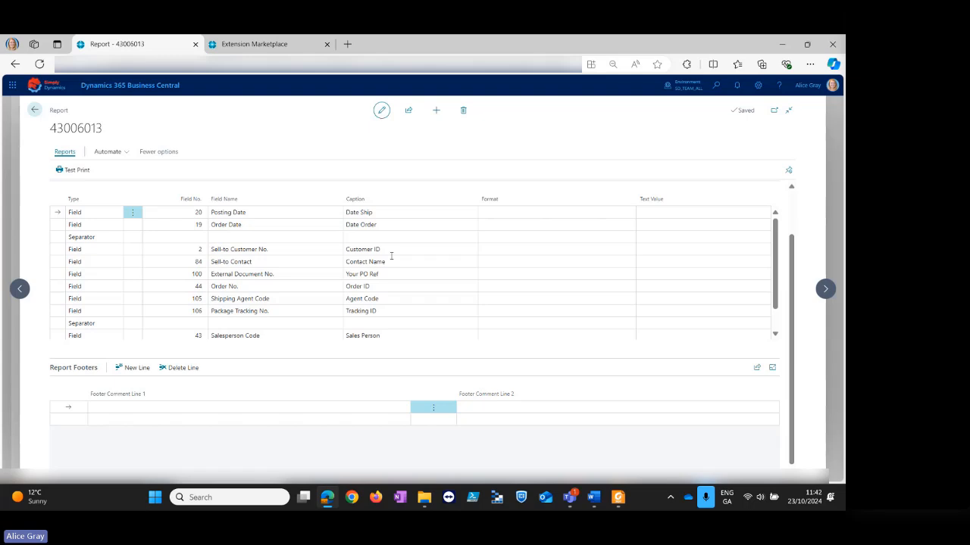
Examine the report IDs assigned to each usage in the SD Document Pack Report Selection and return to the home page.
left_click(34, 111)
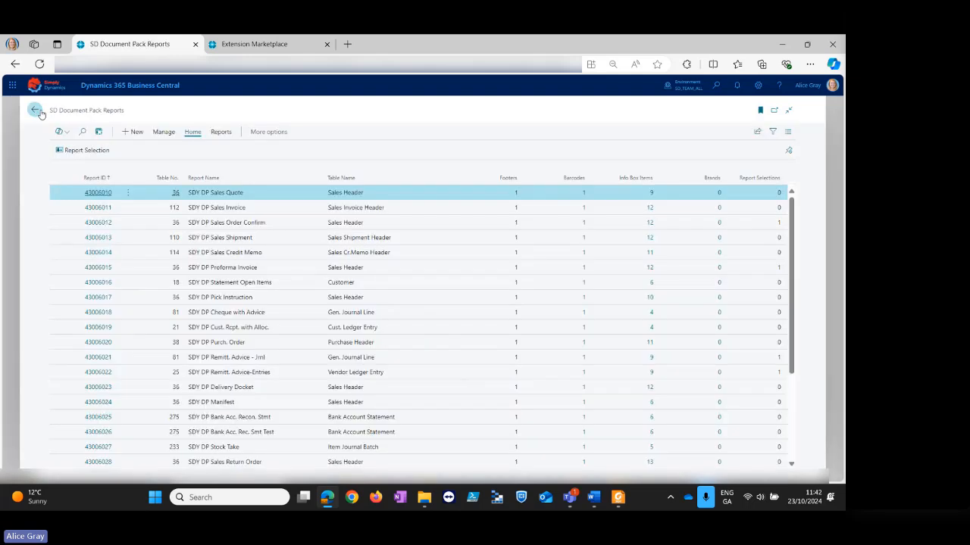
left_click(90, 154)
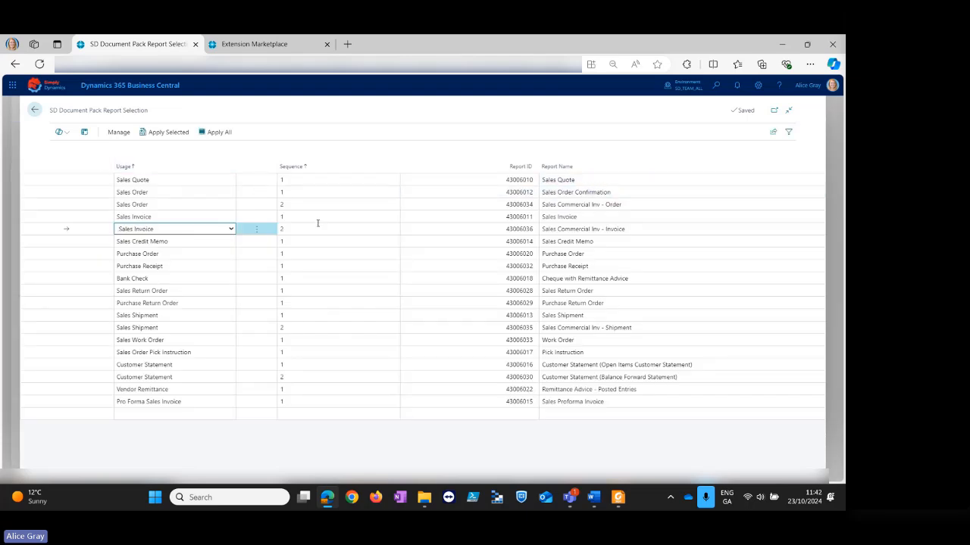
left_click(499, 181)
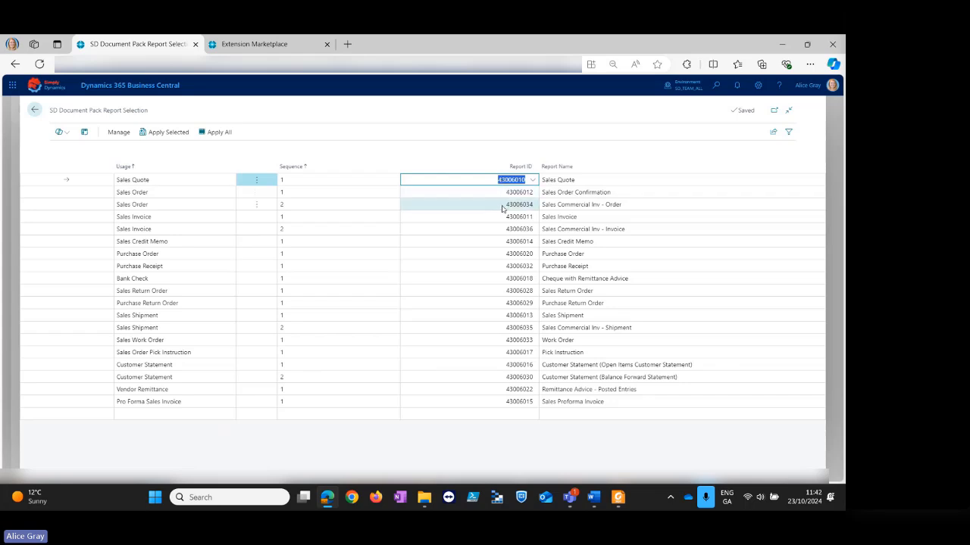
left_click(35, 111)
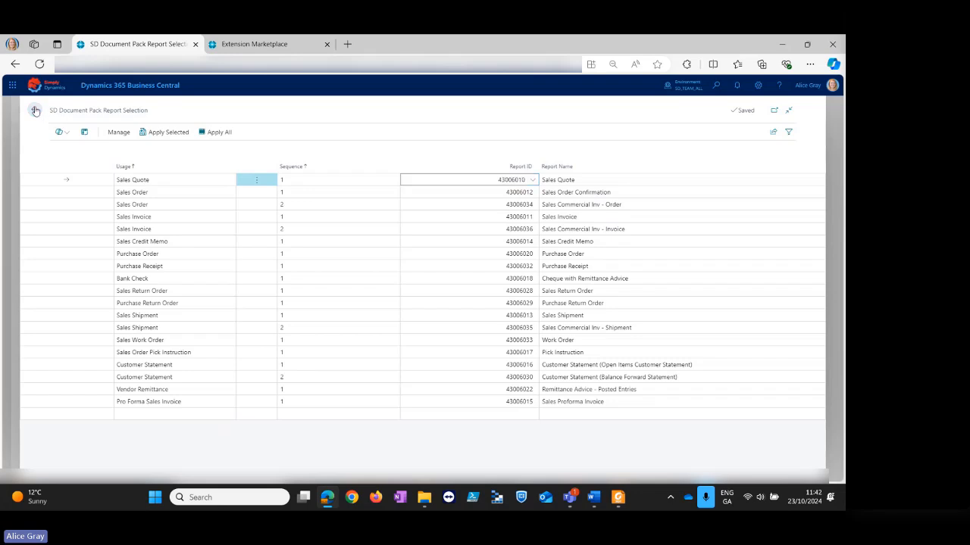
left_click(35, 111)
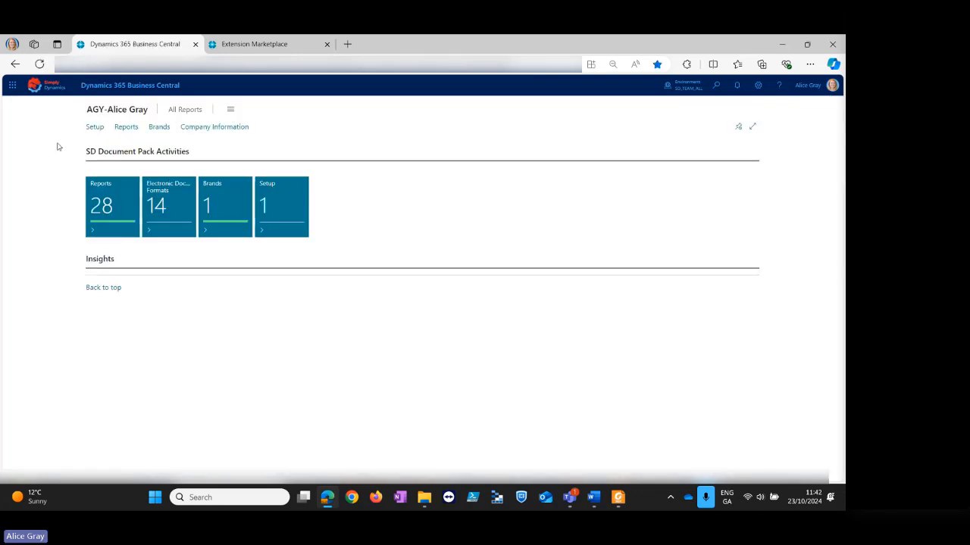
Open the BRAND US brand card and review its general details, picture, communication and banking information.
left_click(222, 215)
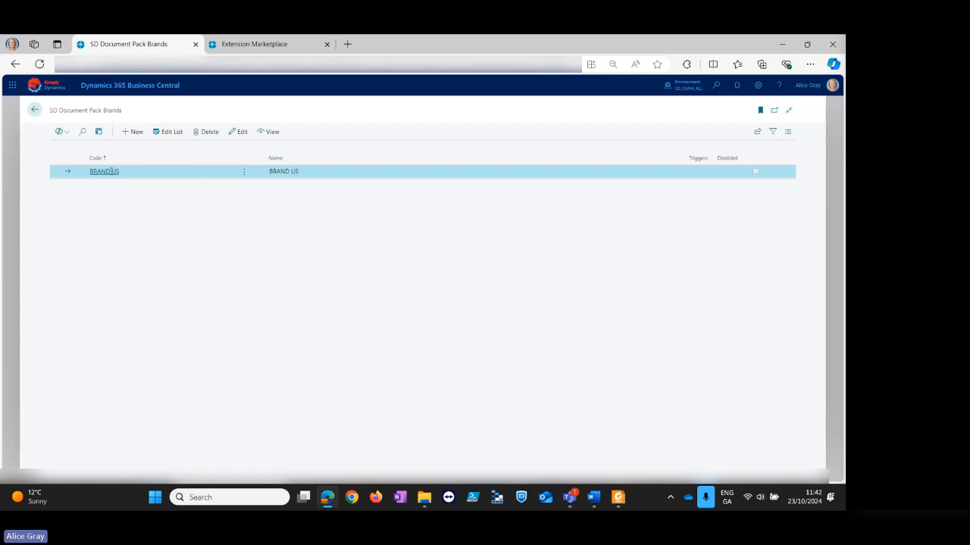
left_click(110, 171)
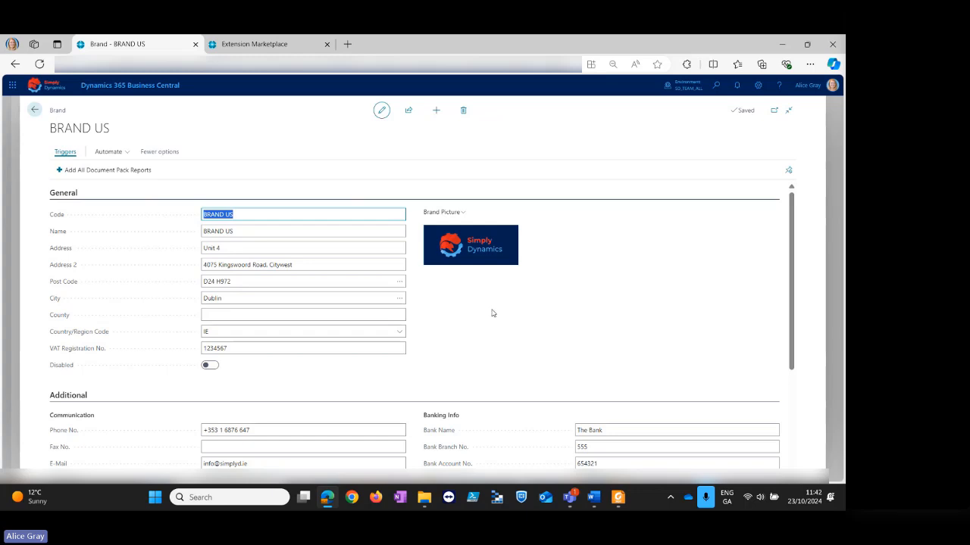
scroll(450, 316, "down", 2)
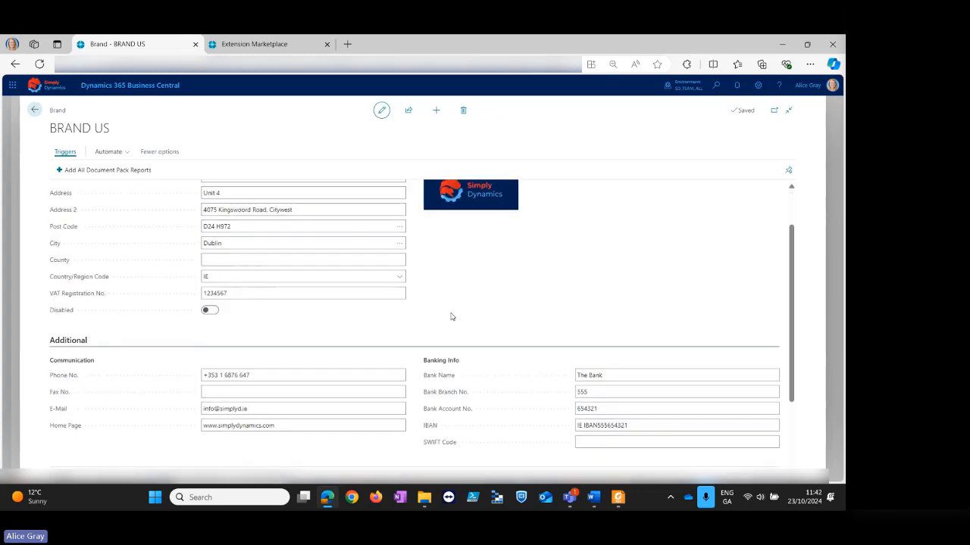
scroll(319, 236, "up", 2)
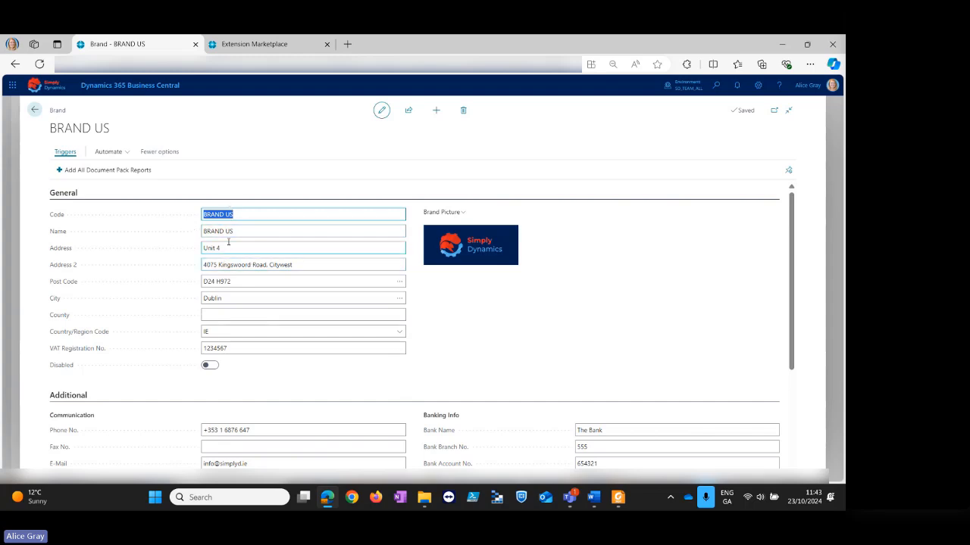
scroll(401, 382, "down", 2)
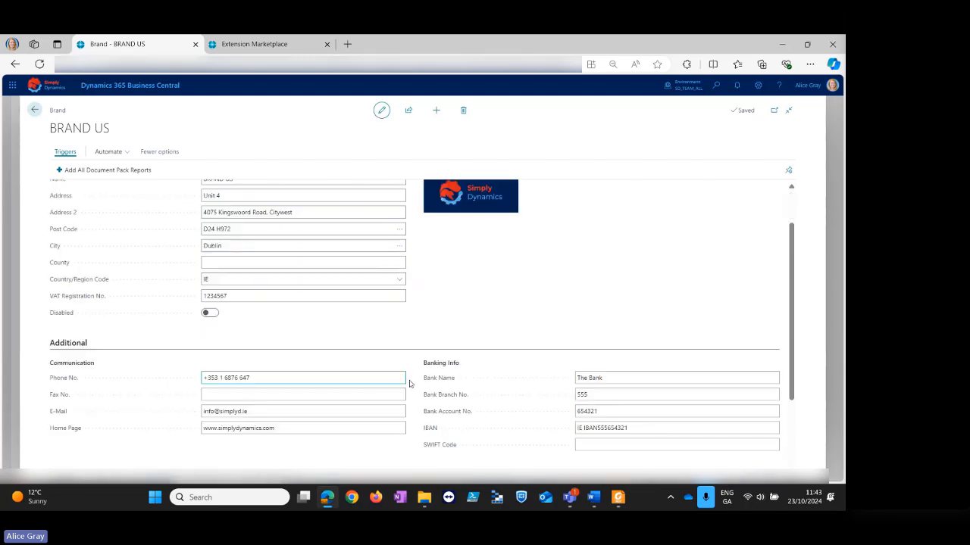
Add the Sales Invoice report 43006011 as a trigger on the BRAND US brand card.
scroll(318, 356, "down", 1)
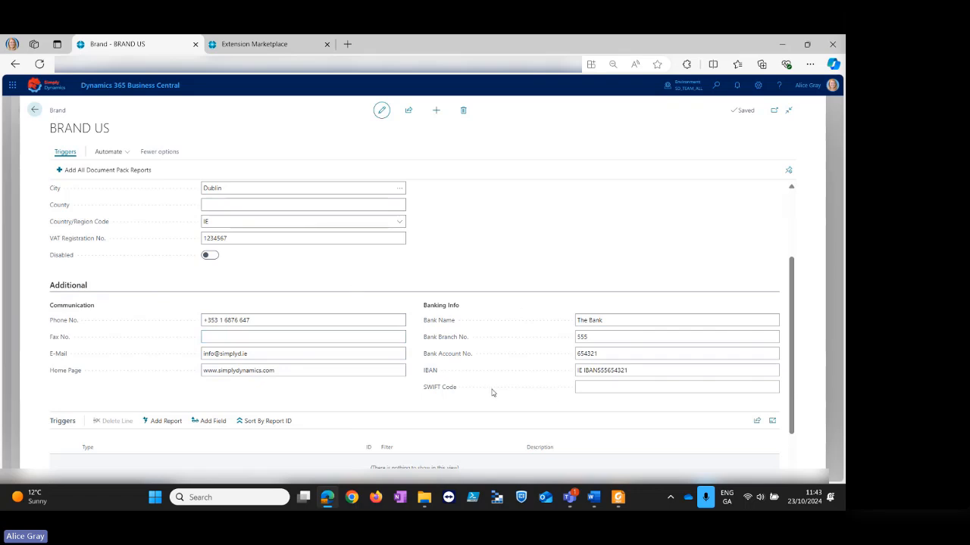
scroll(491, 393, "down", 1)
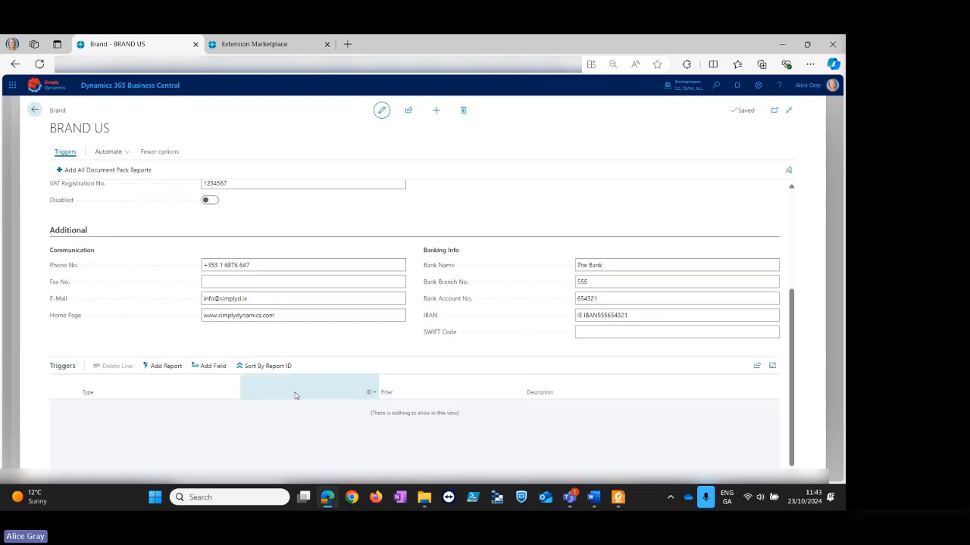
left_click(161, 371)
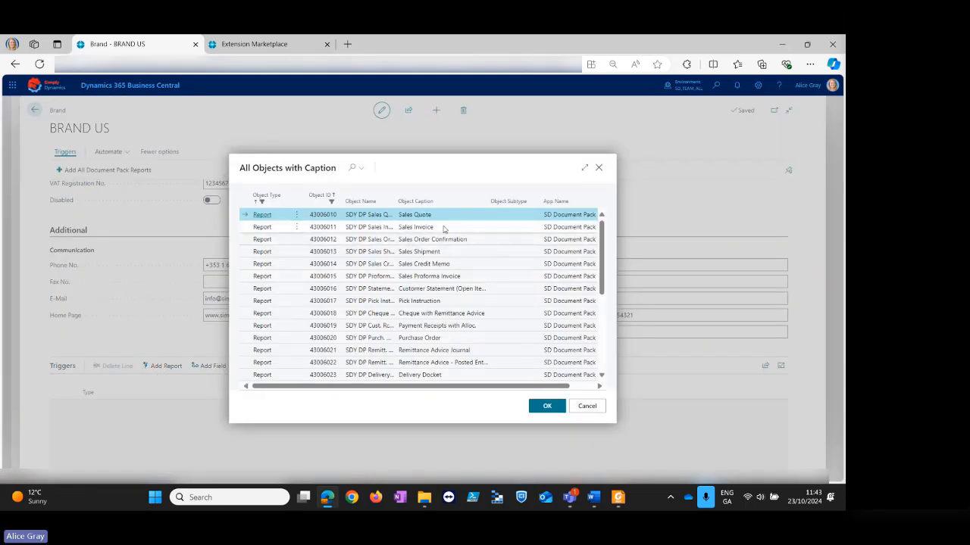
left_click(451, 230)
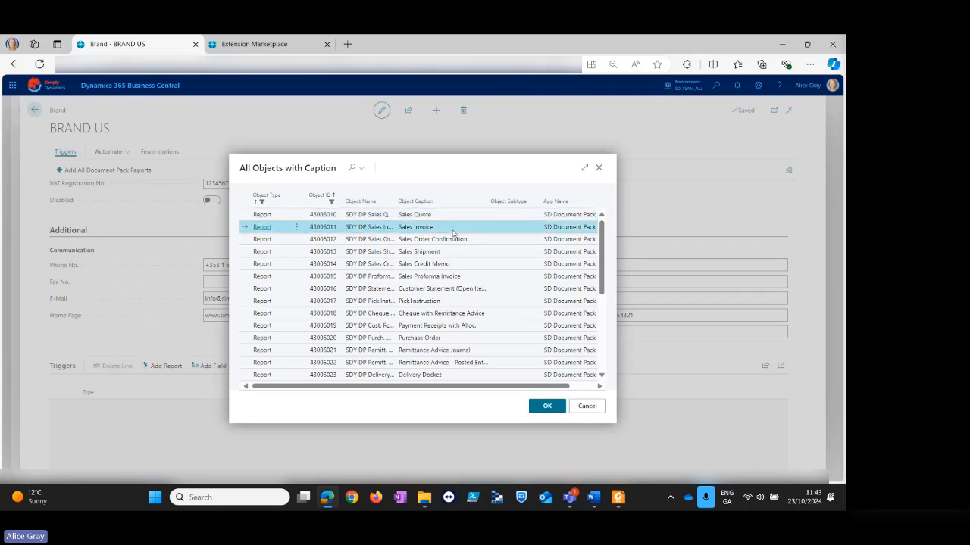
left_click(547, 407)
left_click(295, 405)
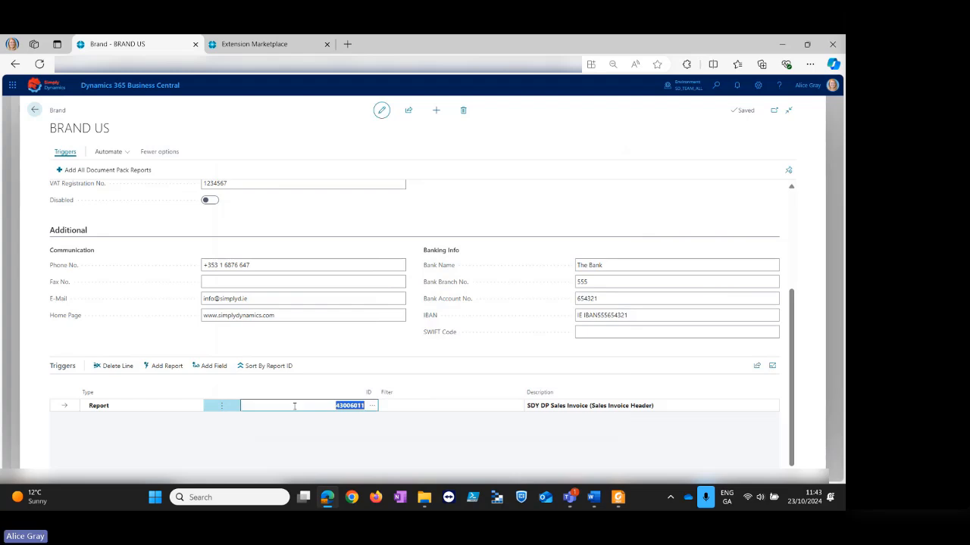
Add field 90, Sell-to Country/Region Code, under the Sales Invoice trigger and set its filter to US.
left_click(209, 367)
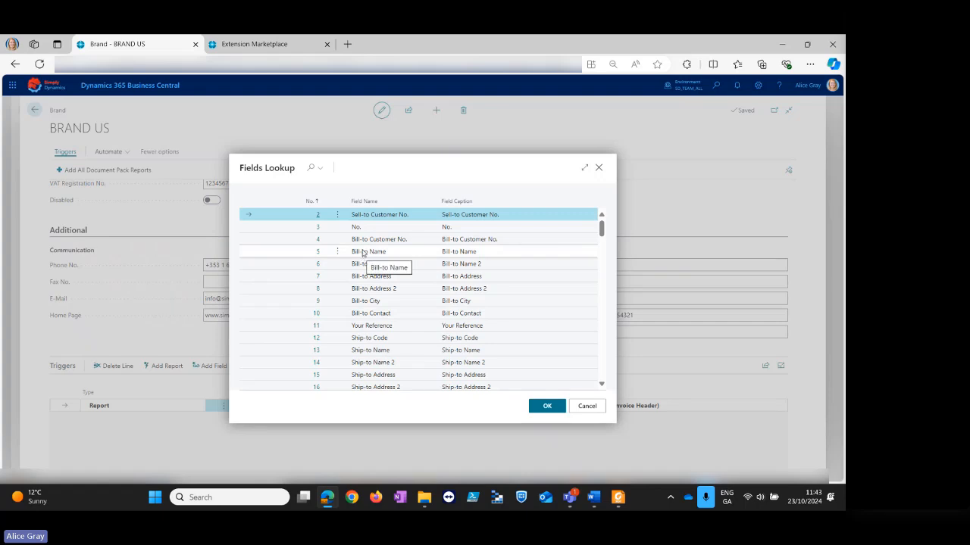
left_click(312, 168)
type("90")
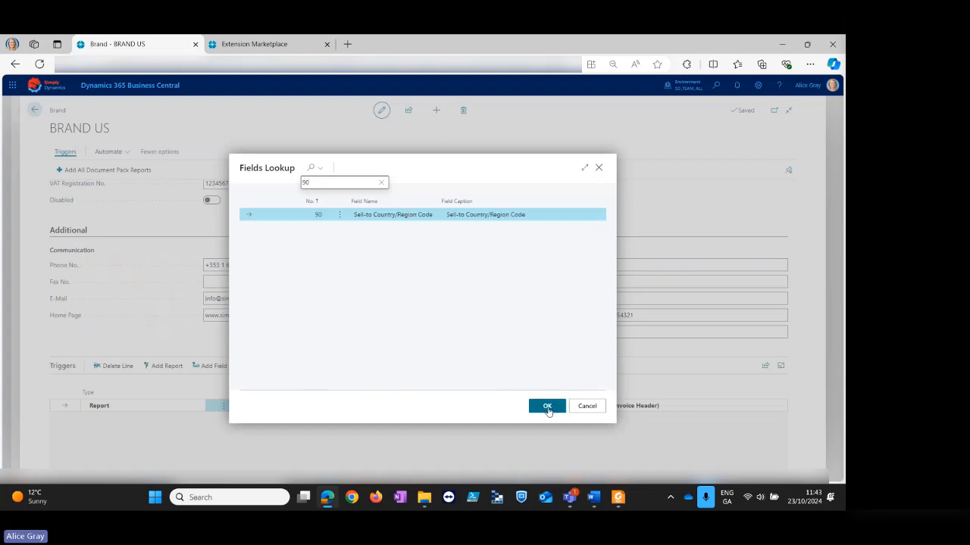
left_click(547, 407)
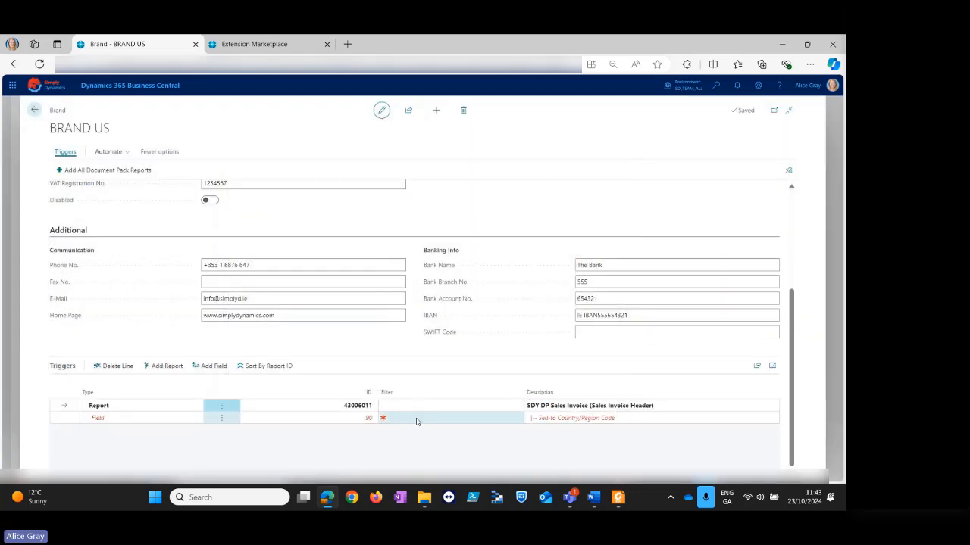
left_click(445, 424)
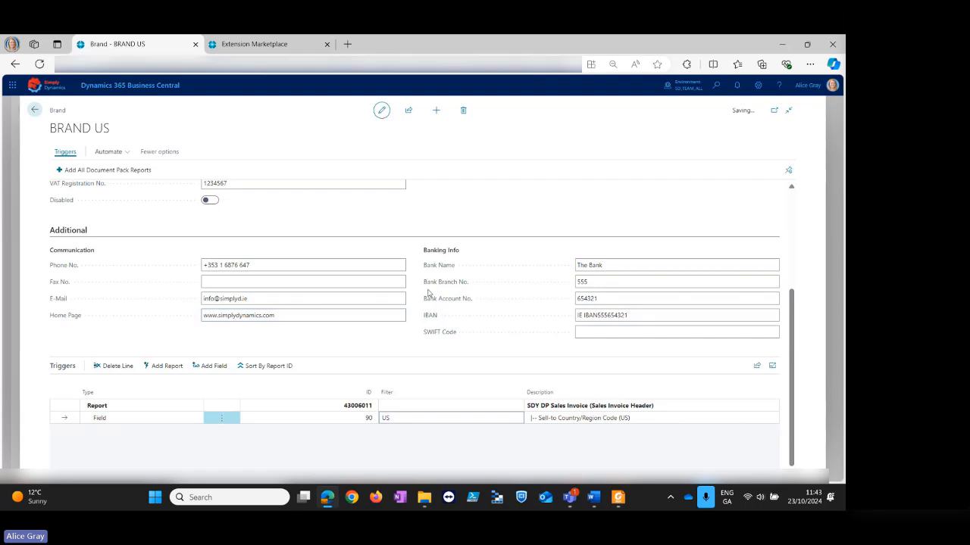
Review the BRAND US card's general, communication and banking details and return to the home page.
scroll(428, 292, "up", 3)
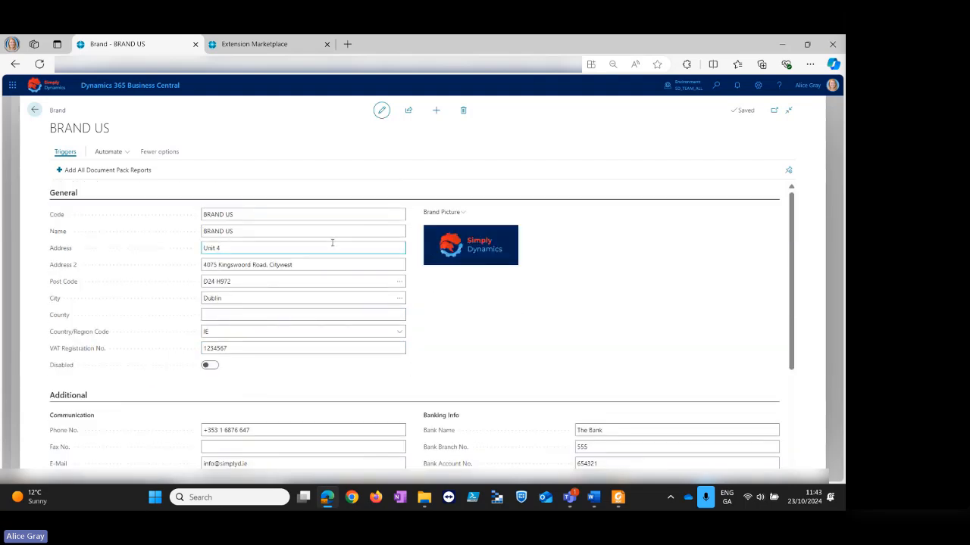
left_click(313, 446)
scroll(481, 331, "down", 3)
scroll(447, 311, "up", 2)
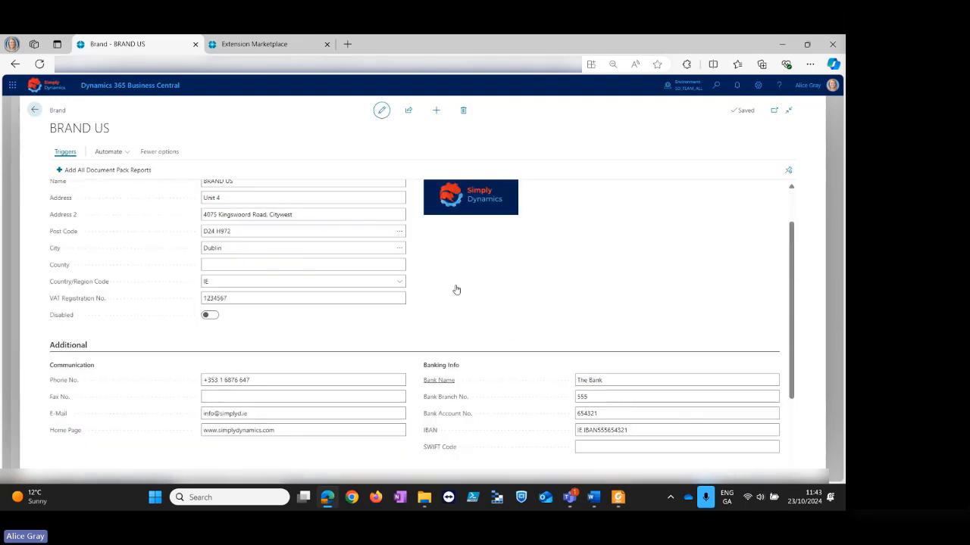
scroll(456, 290, "up", 1)
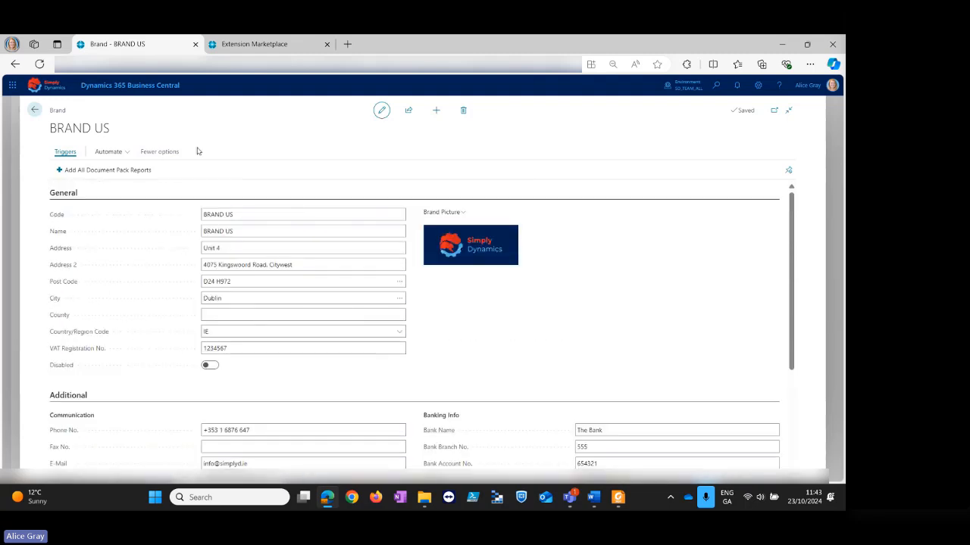
left_click(35, 112)
left_click(36, 112)
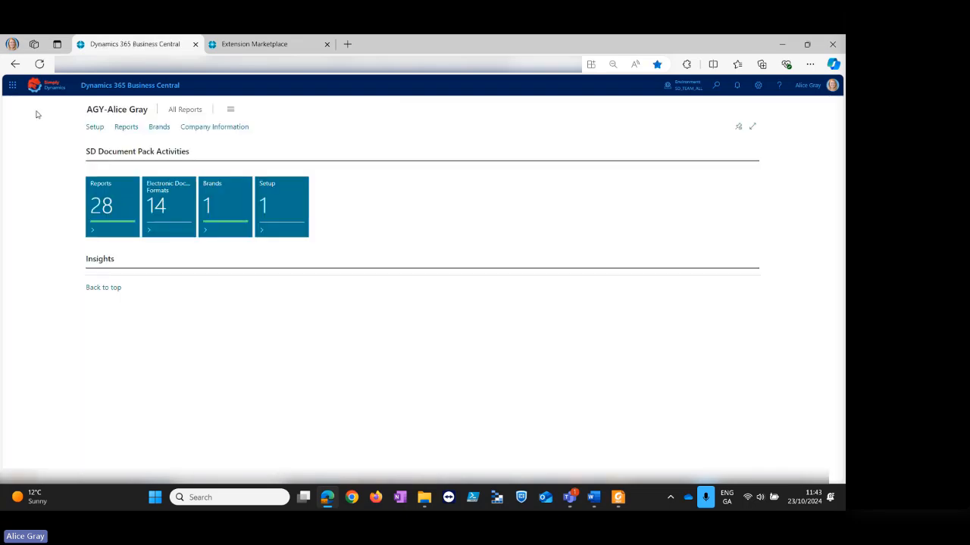
Start a test print of Sales Invoice report 43006011 and remove its No. and Sell-to Customer No. filters.
left_click(116, 219)
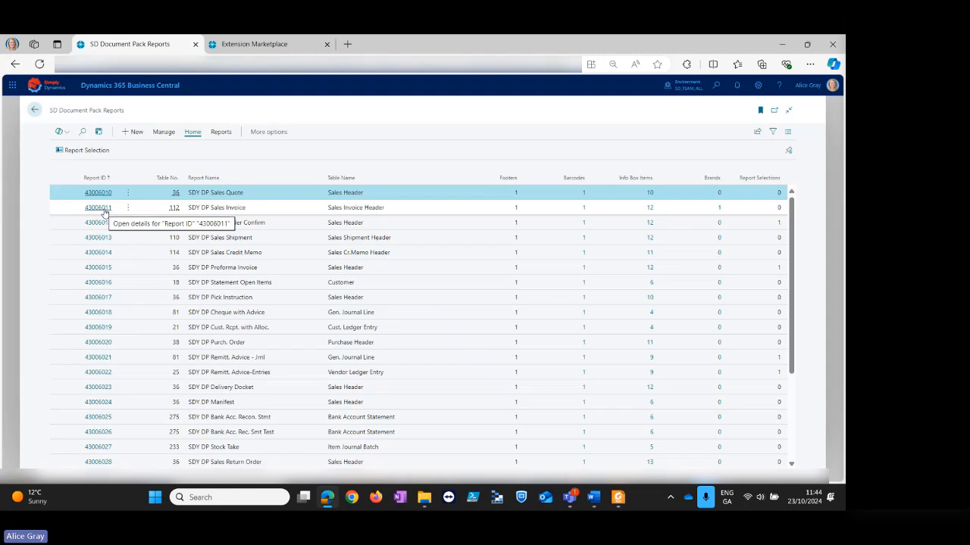
left_click(102, 207)
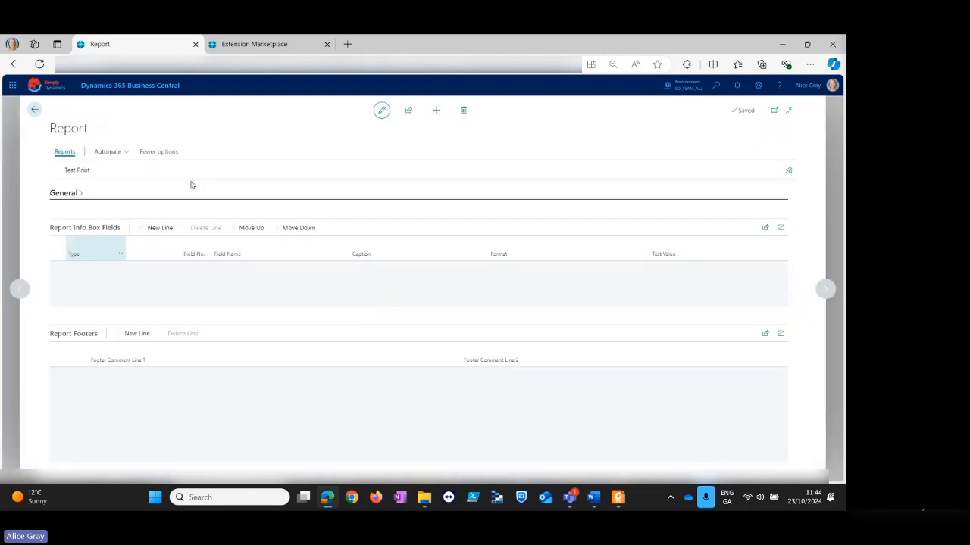
left_click(78, 170)
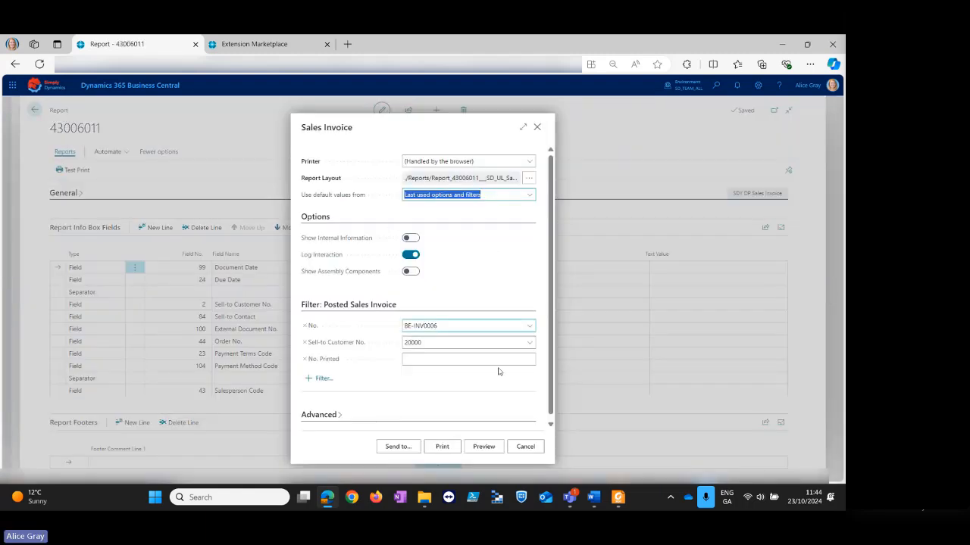
left_click(304, 327)
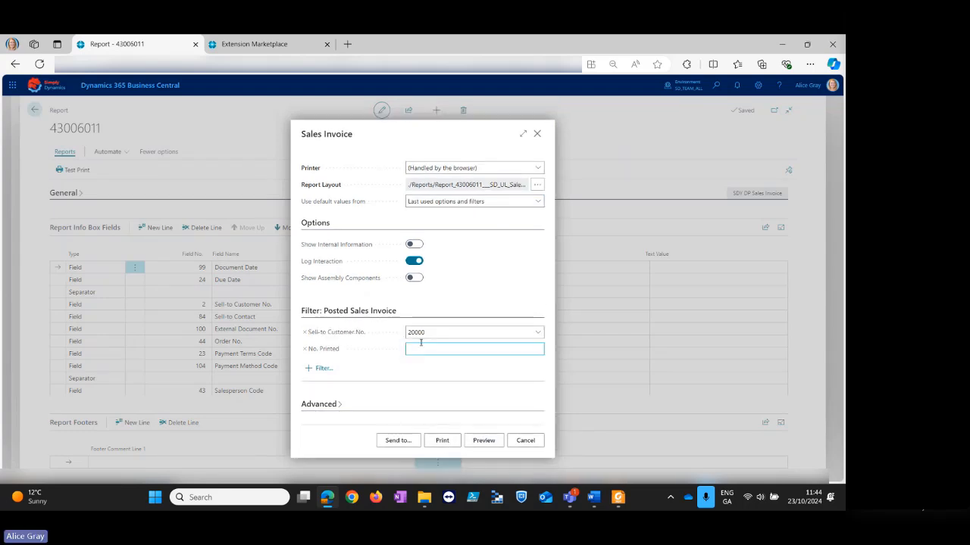
left_click(304, 332)
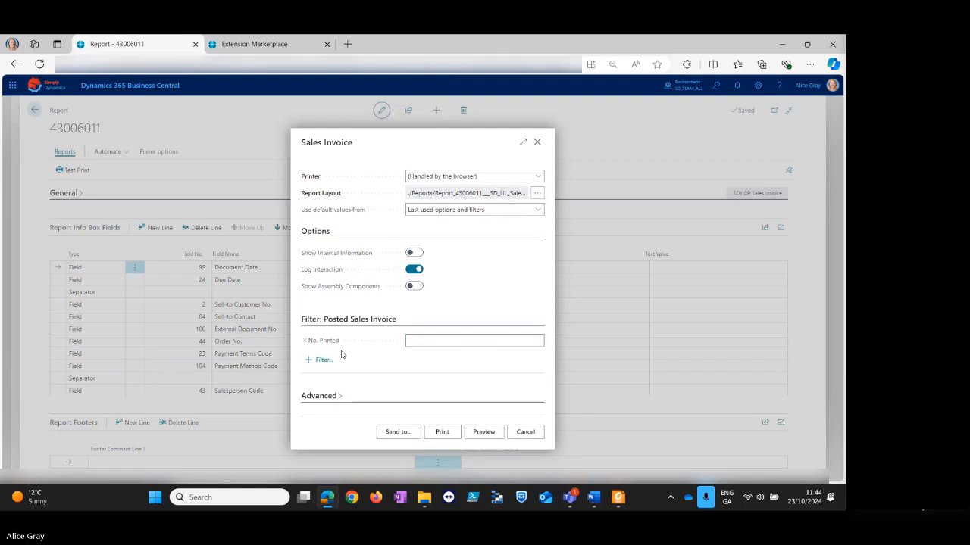
Add a No. filter to the posted sales invoice test print and set it to 103001..103005.
left_click(321, 364)
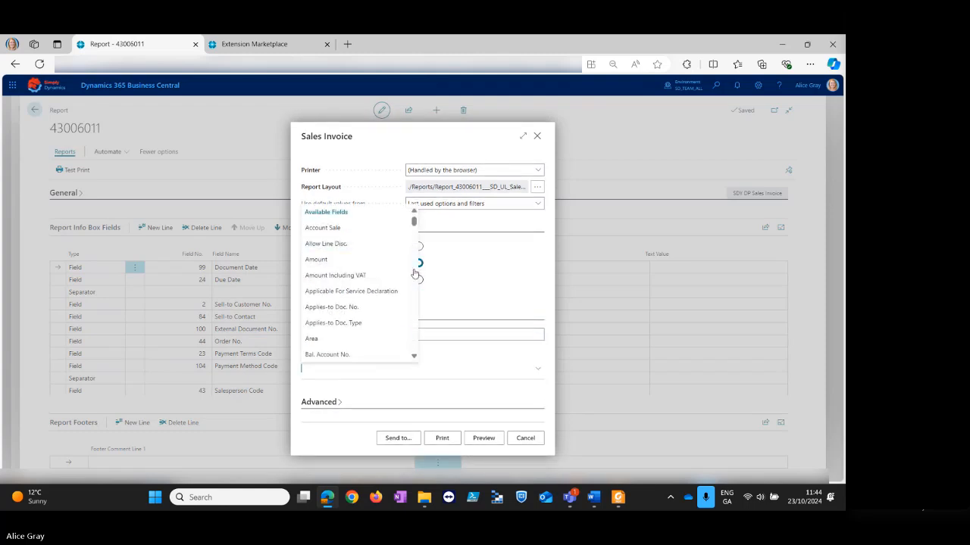
scroll(390, 243, "down", 6)
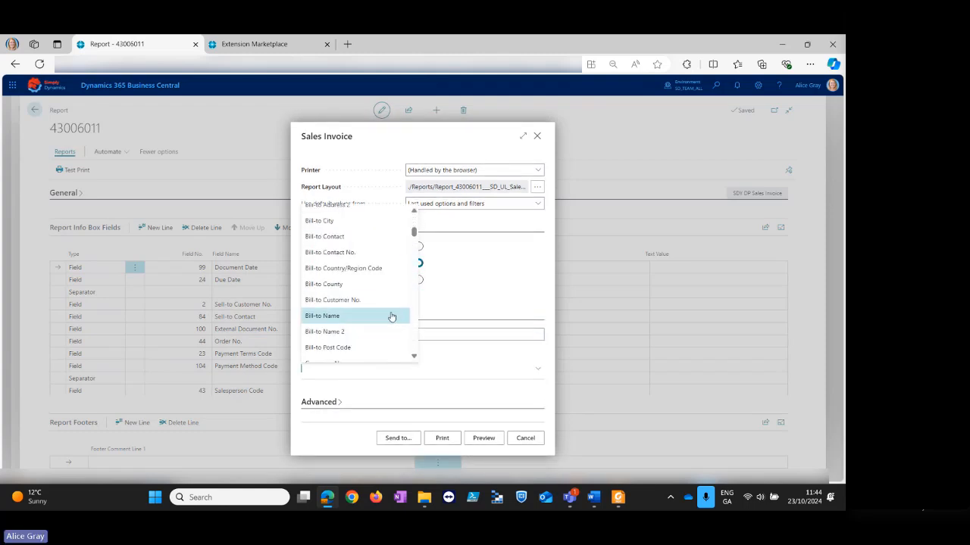
scroll(388, 314, "down", 10)
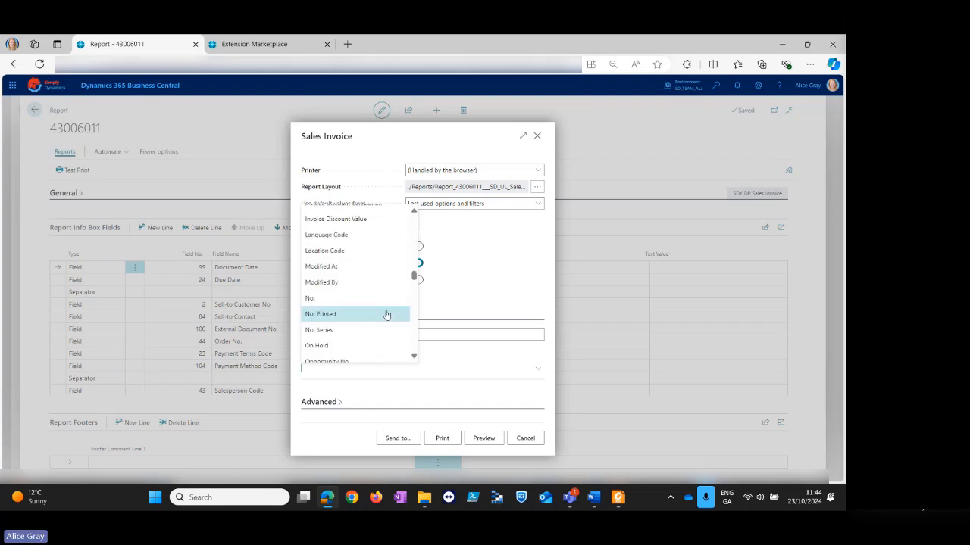
left_click(360, 302)
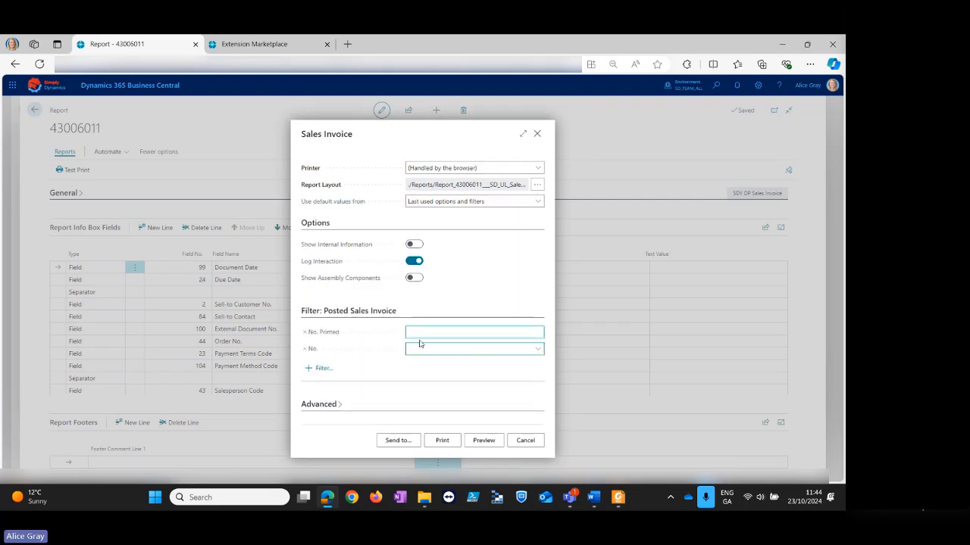
left_click(426, 349)
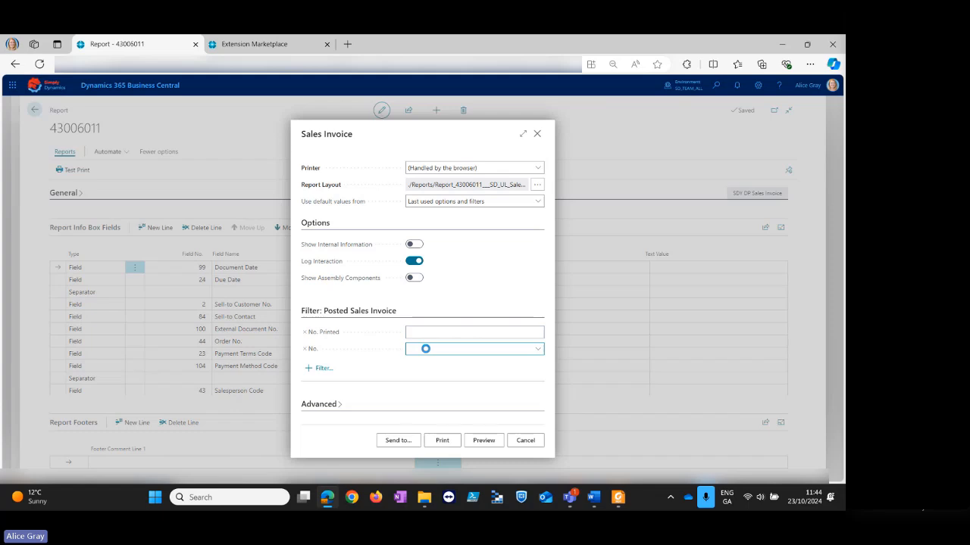
type("1030")
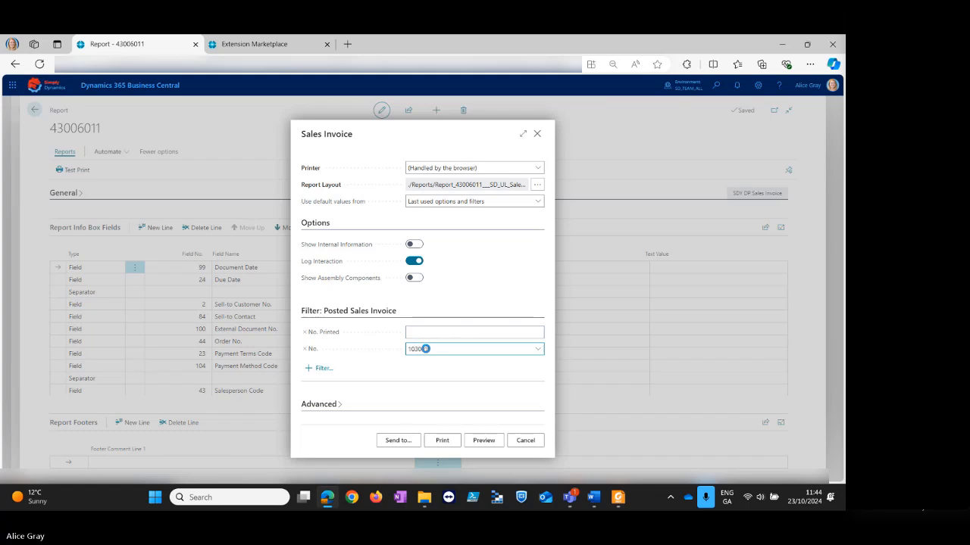
type("01.")
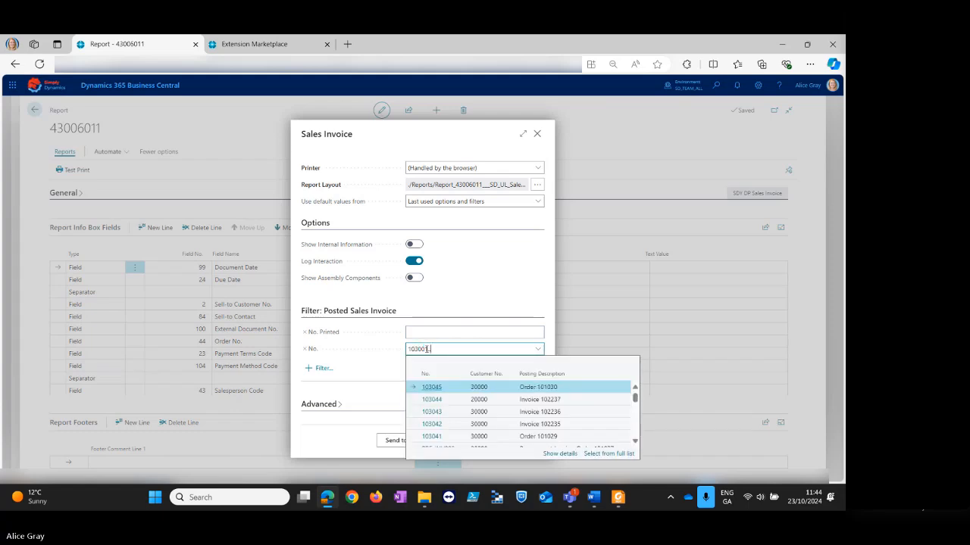
type(".10300")
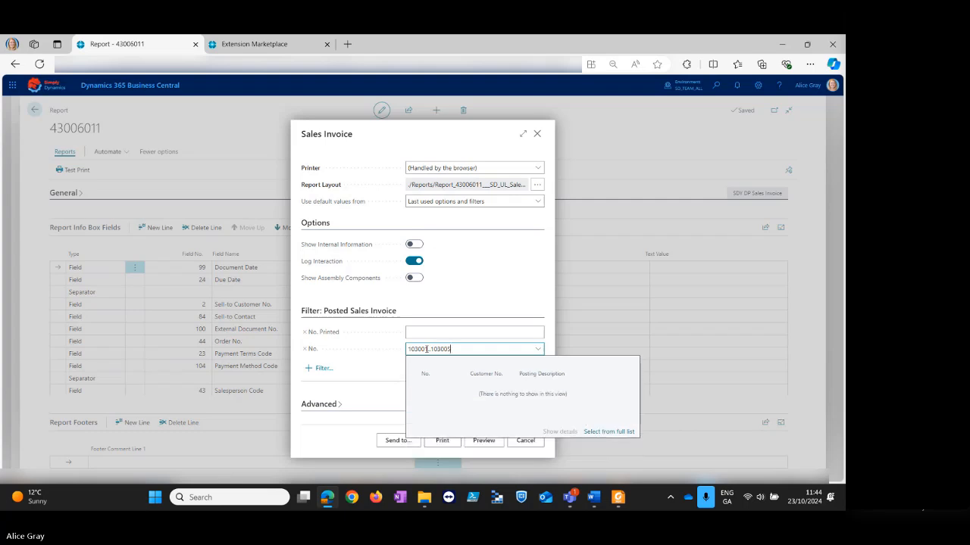
type("5")
left_click(377, 348)
Preview the invoices, compare their logos, addresses and footers through the third page, and return to the SD Document Pack Reports list.
left_click(483, 441)
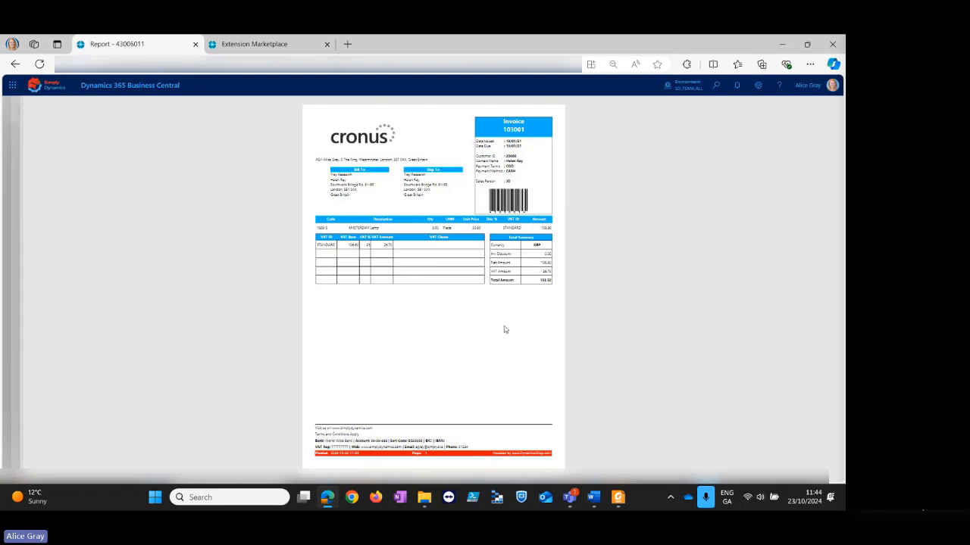
mouse_move(509, 340)
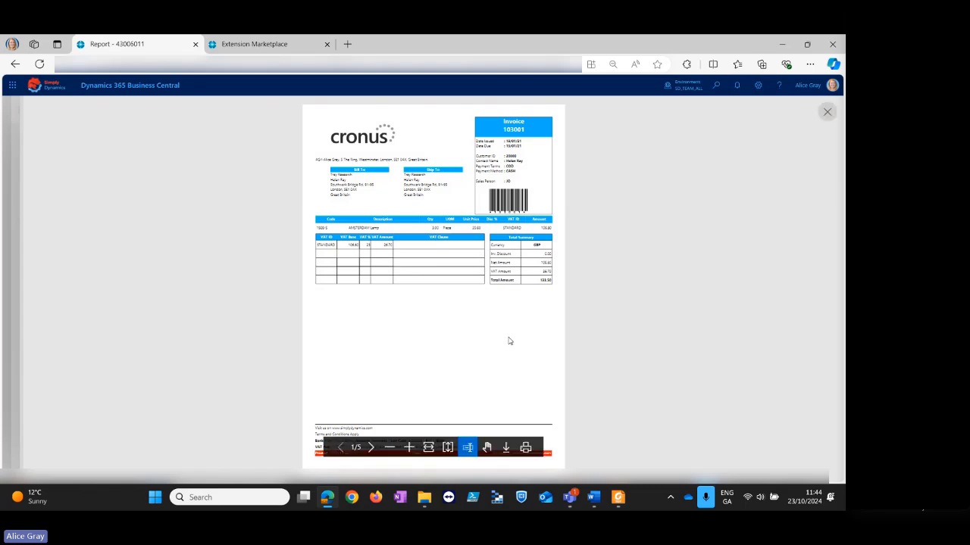
left_click(371, 449)
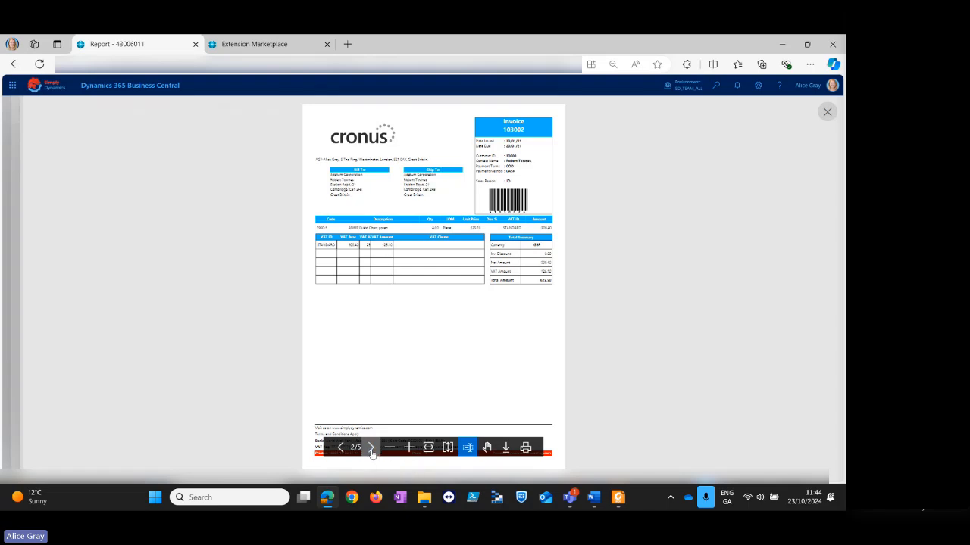
left_click(371, 449)
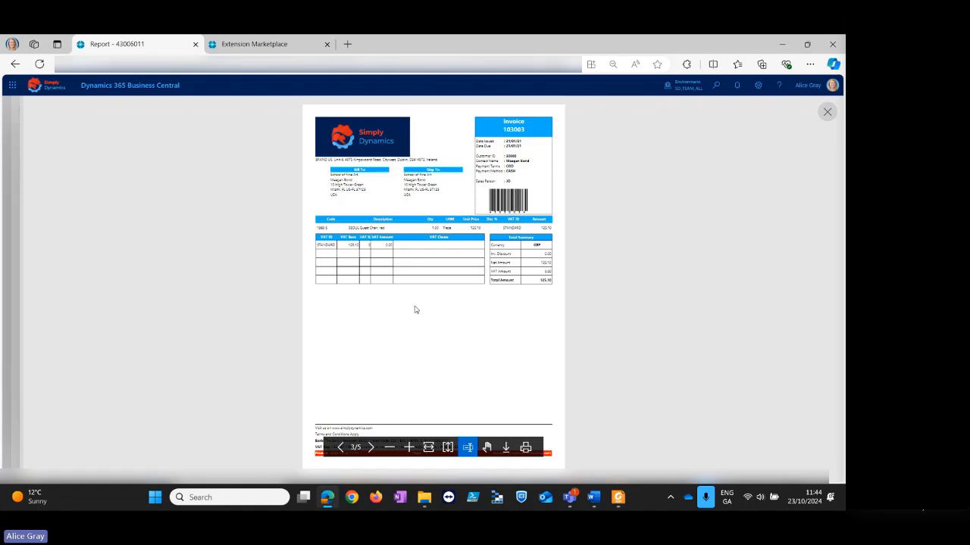
scroll(417, 326, "down", 1)
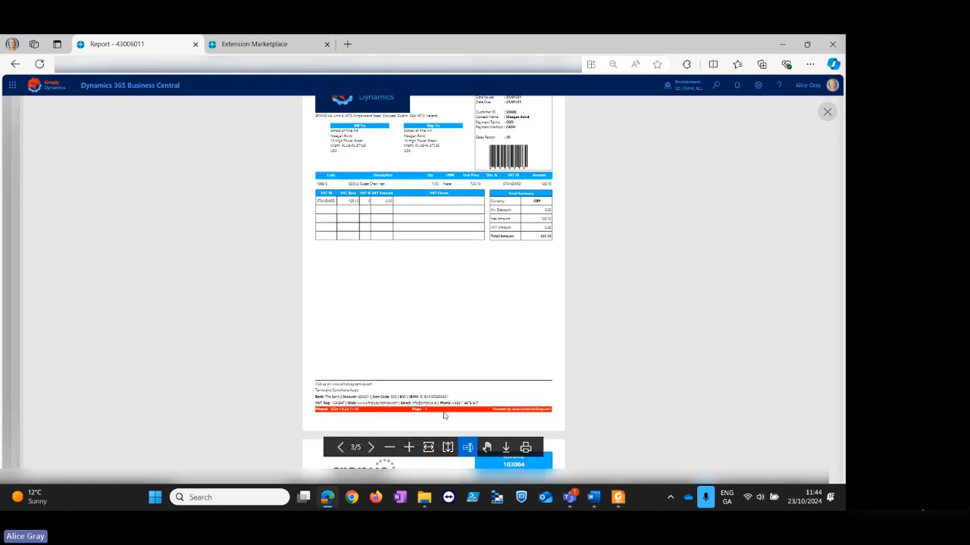
scroll(438, 310, "up", 2)
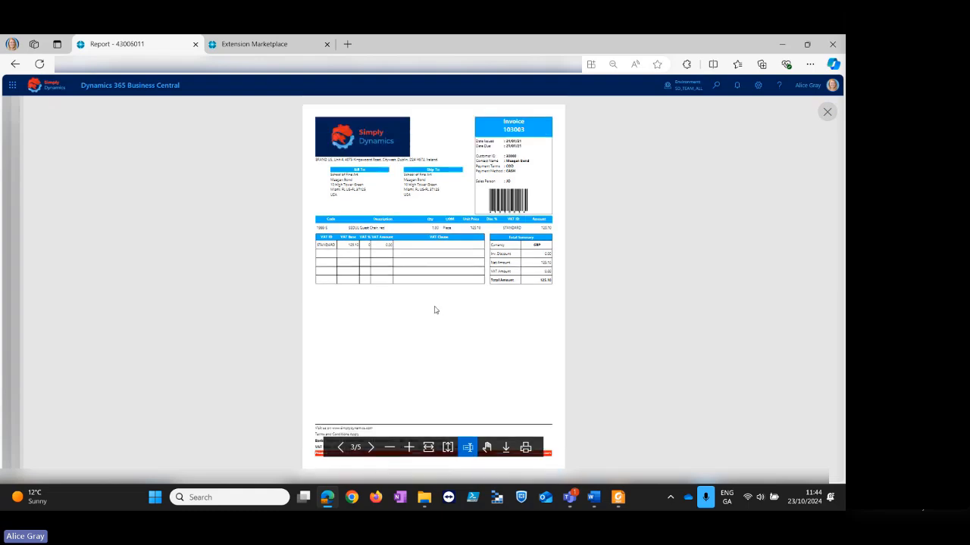
left_click(15, 64)
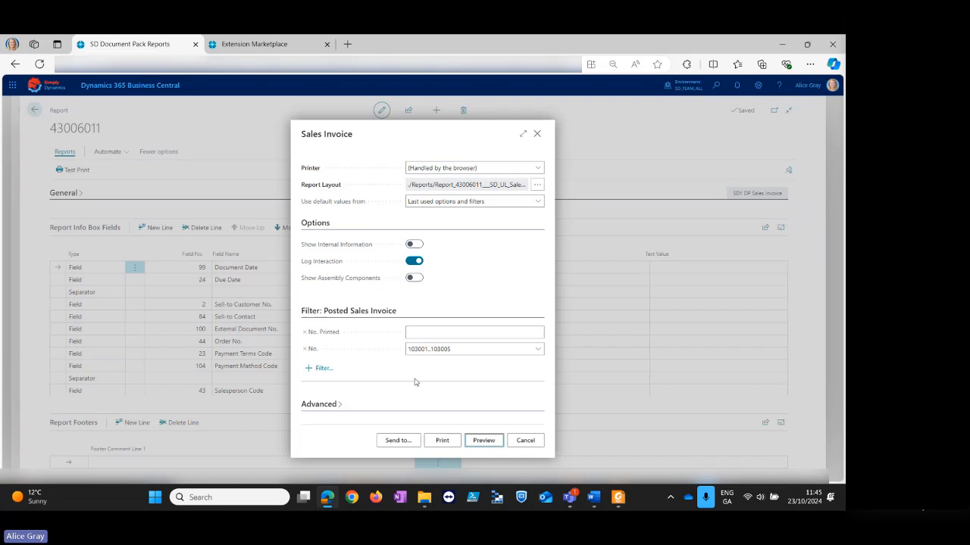
left_click(526, 441)
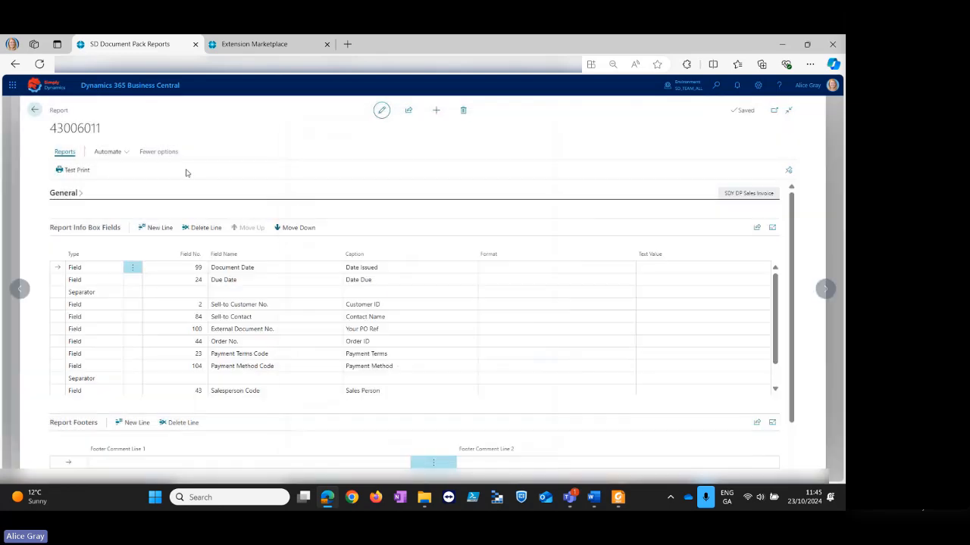
left_click(35, 111)
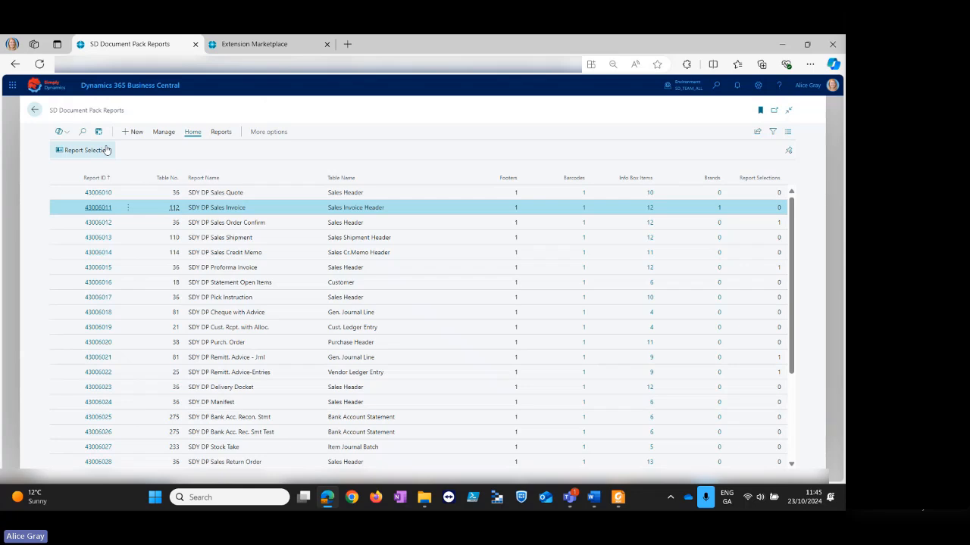
Review the info box fields of Sales Quote report 43006010, look through the remaining document pack reports and return to the home page.
left_click(34, 109)
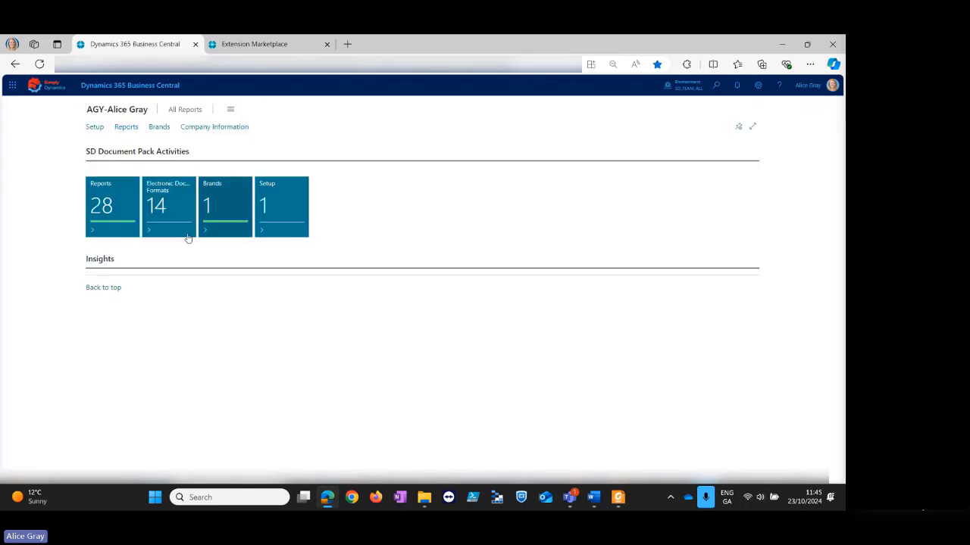
left_click(113, 219)
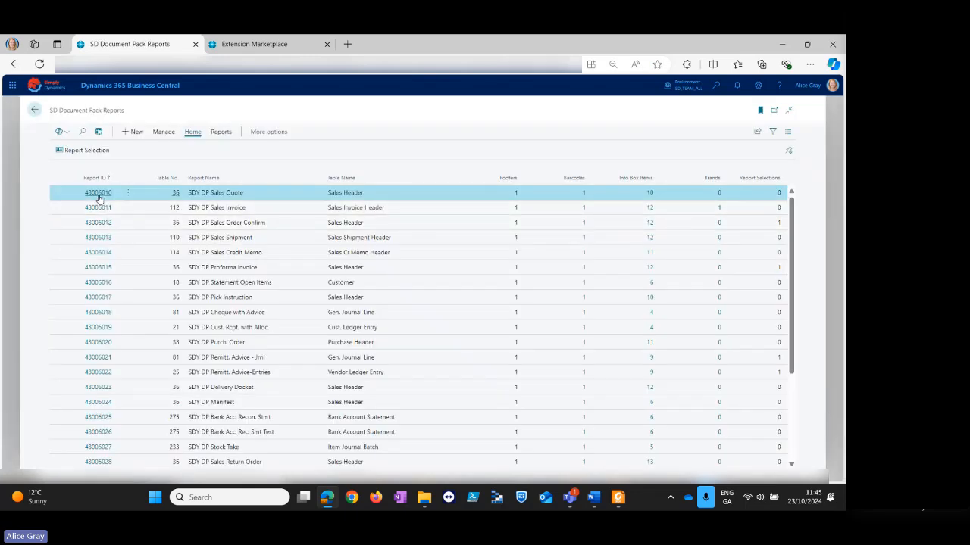
left_click(98, 194)
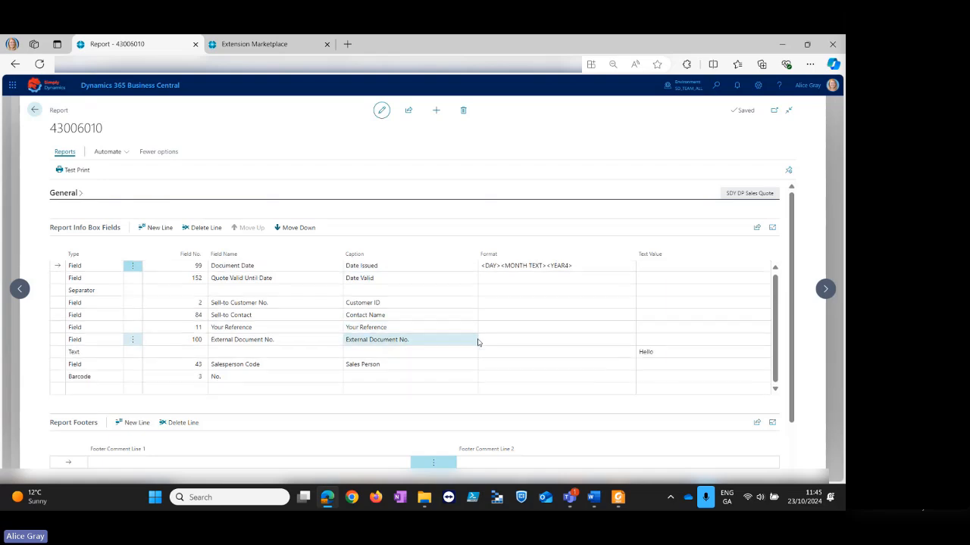
left_click(35, 112)
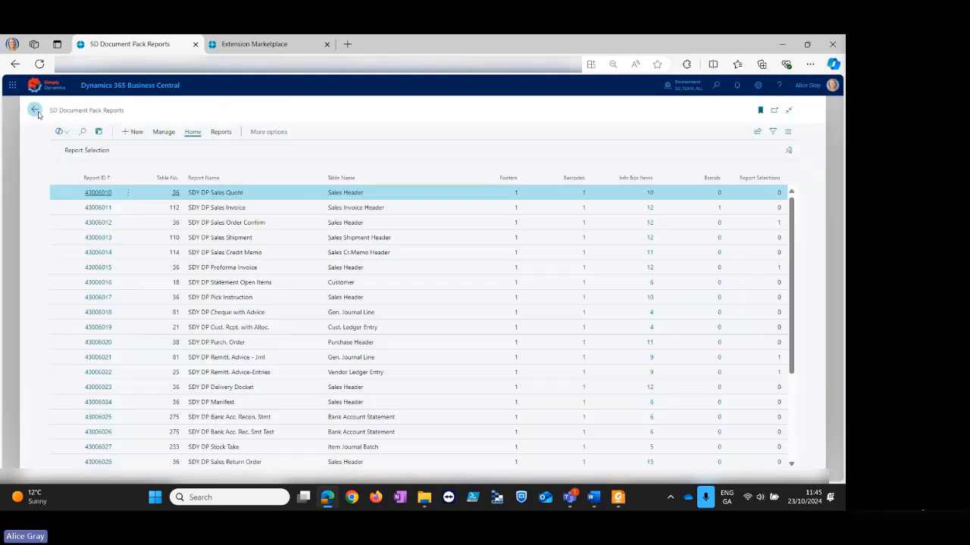
scroll(306, 277, "down", 3)
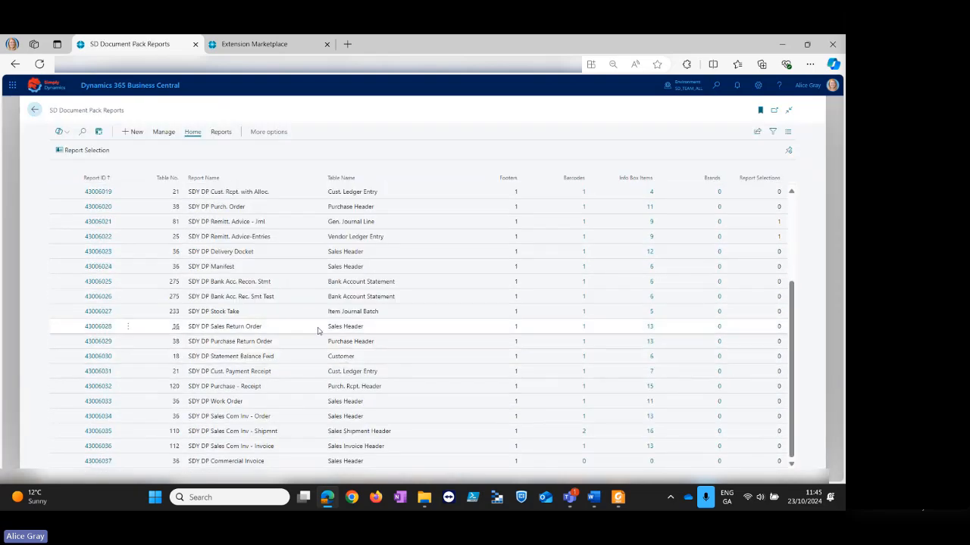
left_click(35, 110)
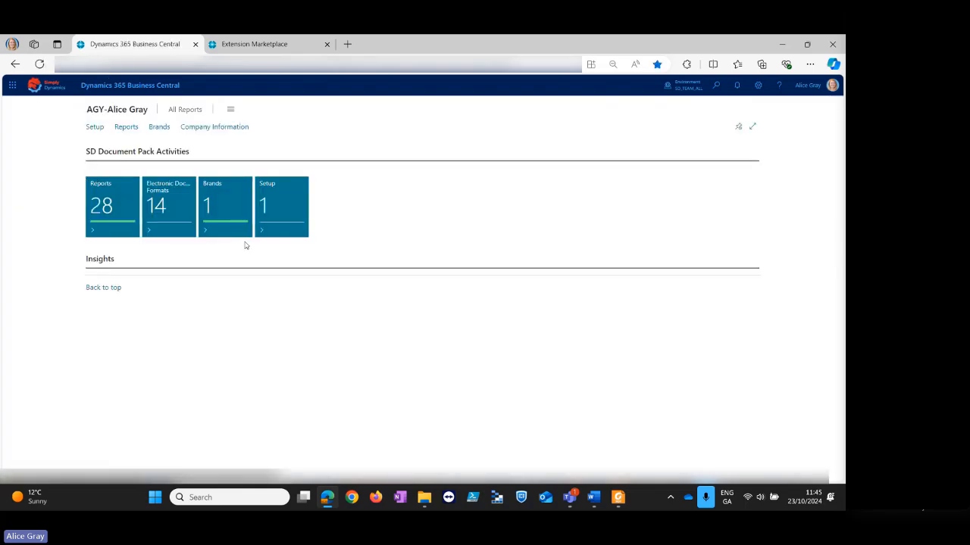
Examine the electronic document formats, including the SD BILL. VALIDATION codeunit, briefly revisit the reports list and return to the home page.
left_click(167, 218)
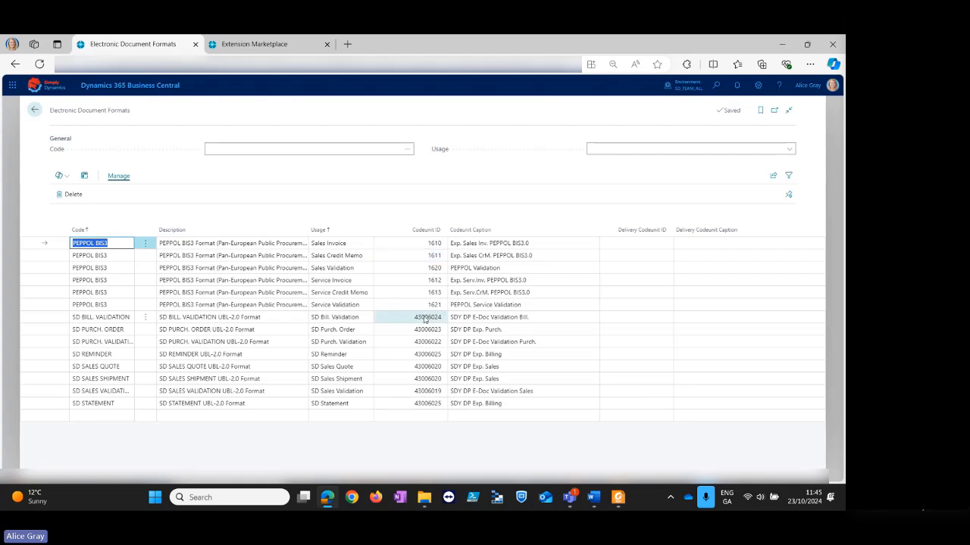
left_click(396, 319)
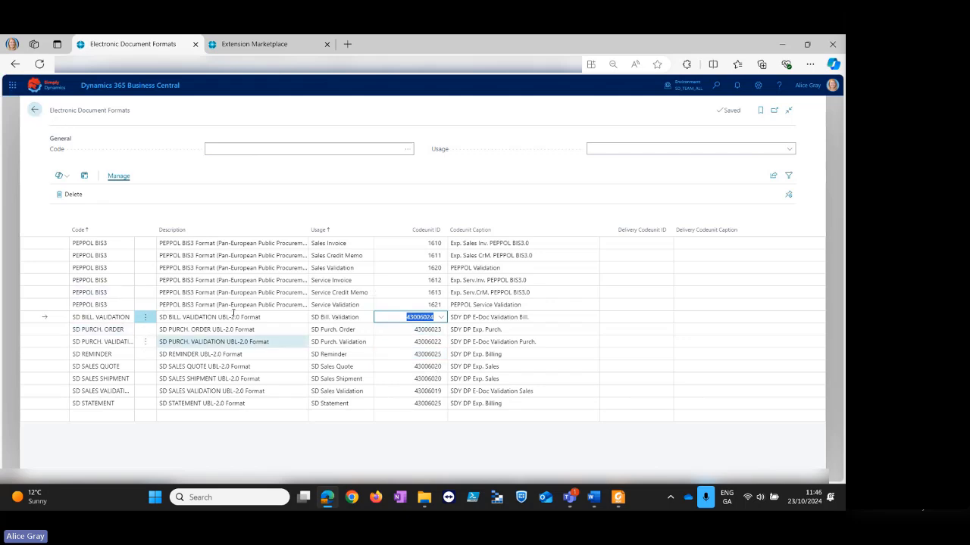
left_click(34, 109)
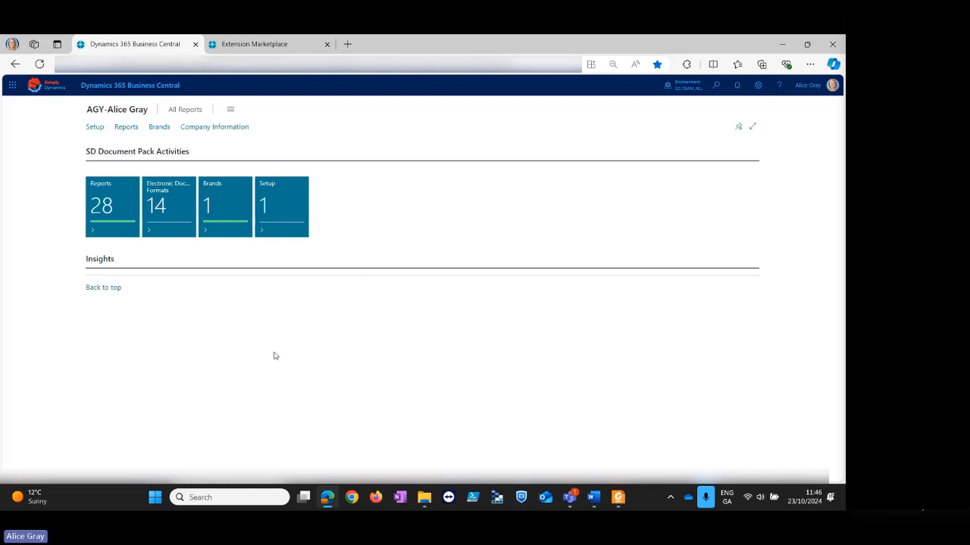
left_click(122, 212)
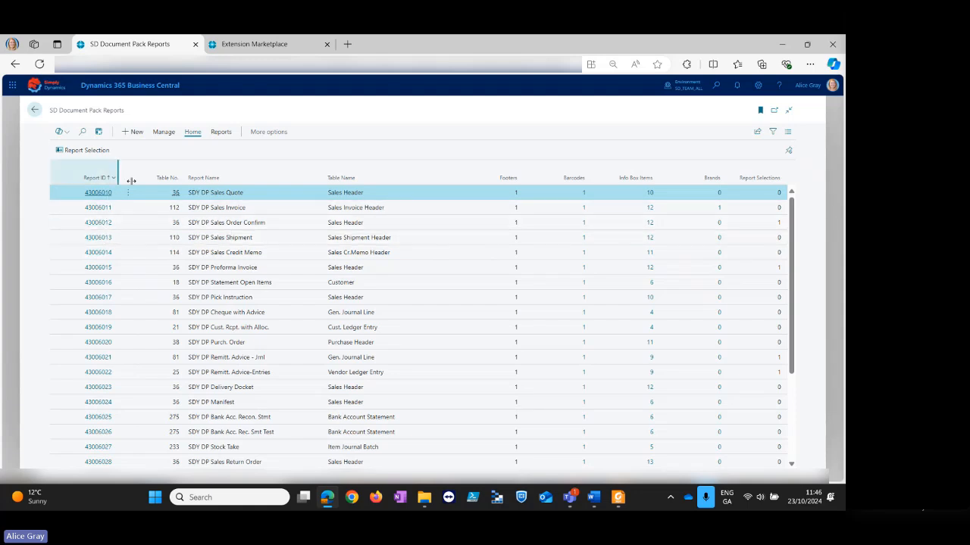
left_click(34, 110)
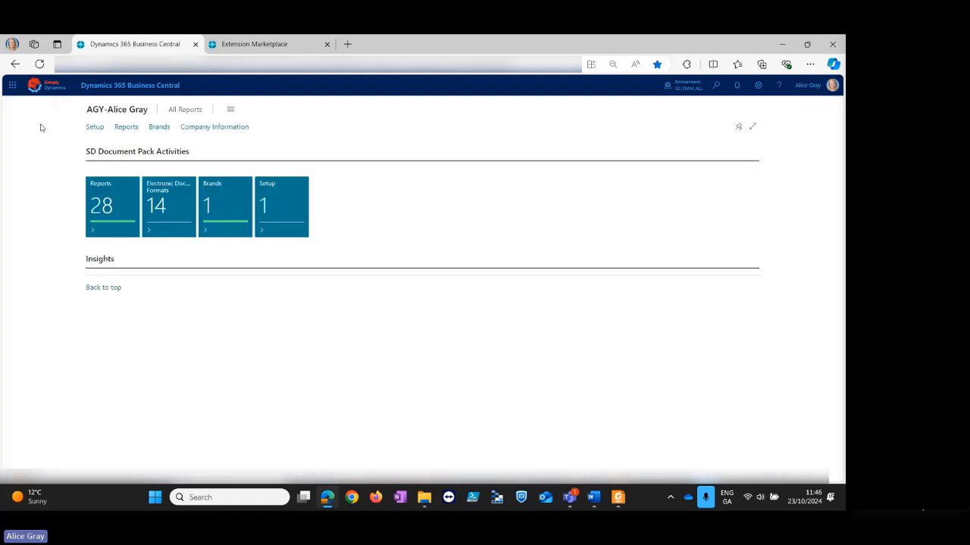